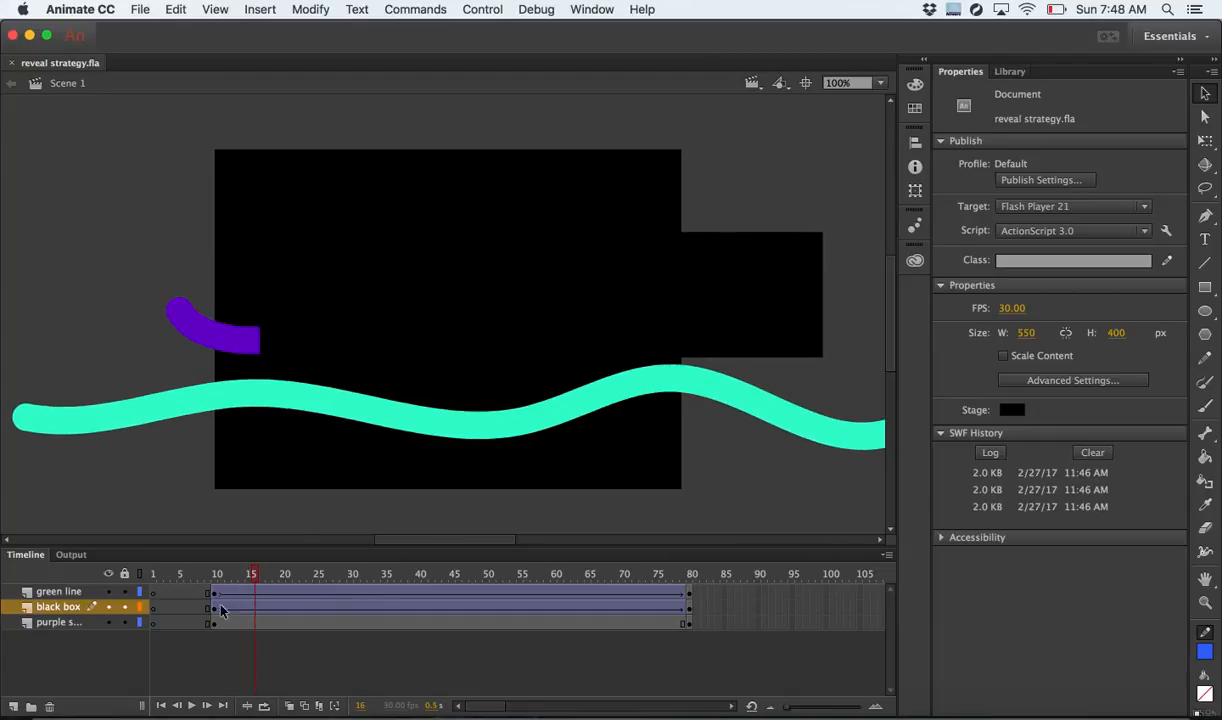
Review the purple line's reveal between frames 10 and 80 with the green line layer temporarily hidden.
{"action": "left_click", "coordinate": [108, 592]}
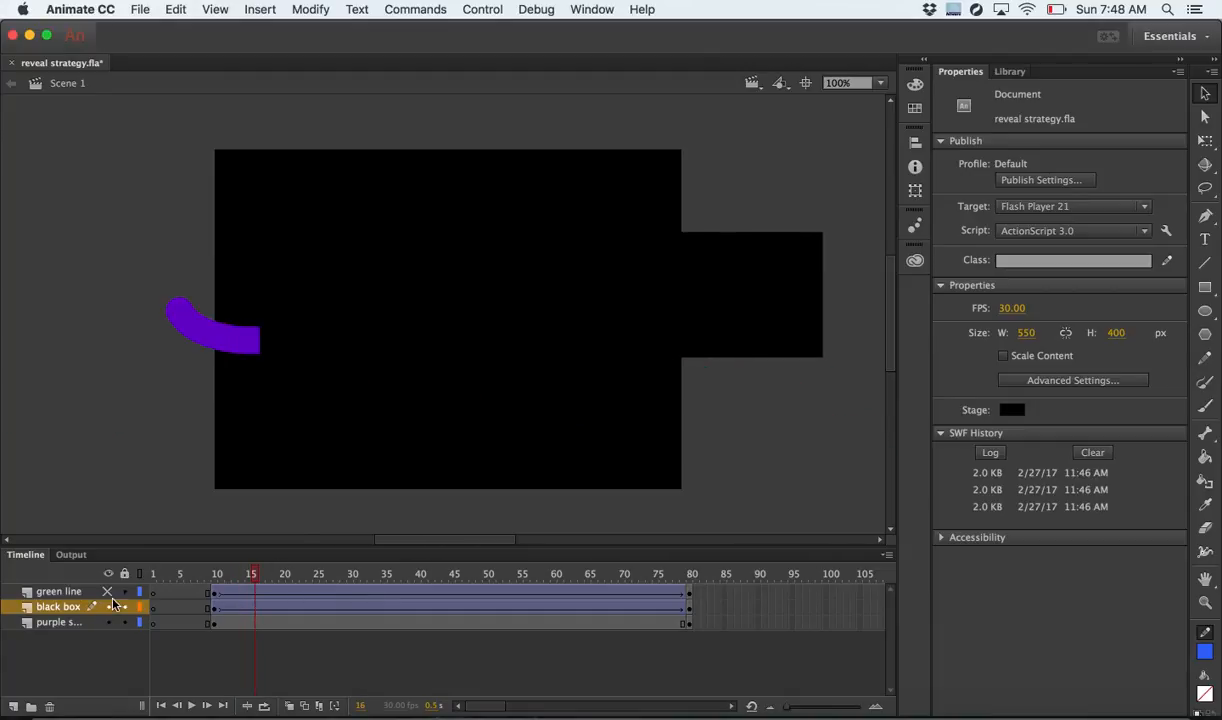
{"action": "left_click_drag", "start_coordinate": [256, 577], "coordinate": [691, 600]}
{"action": "left_click", "coordinate": [216, 590]}
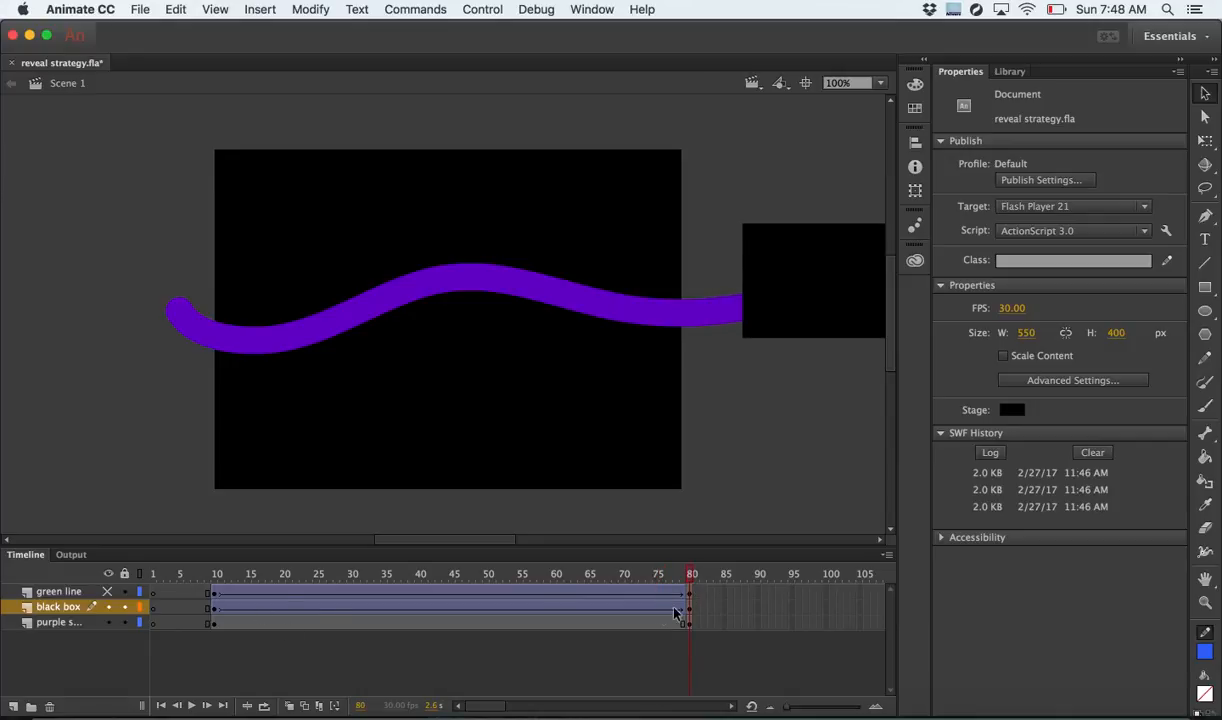
{"action": "left_click_drag", "start_coordinate": [695, 581], "coordinate": [216, 597]}
{"action": "left_click", "coordinate": [86, 592]}
{"action": "left_click", "coordinate": [107, 591]}
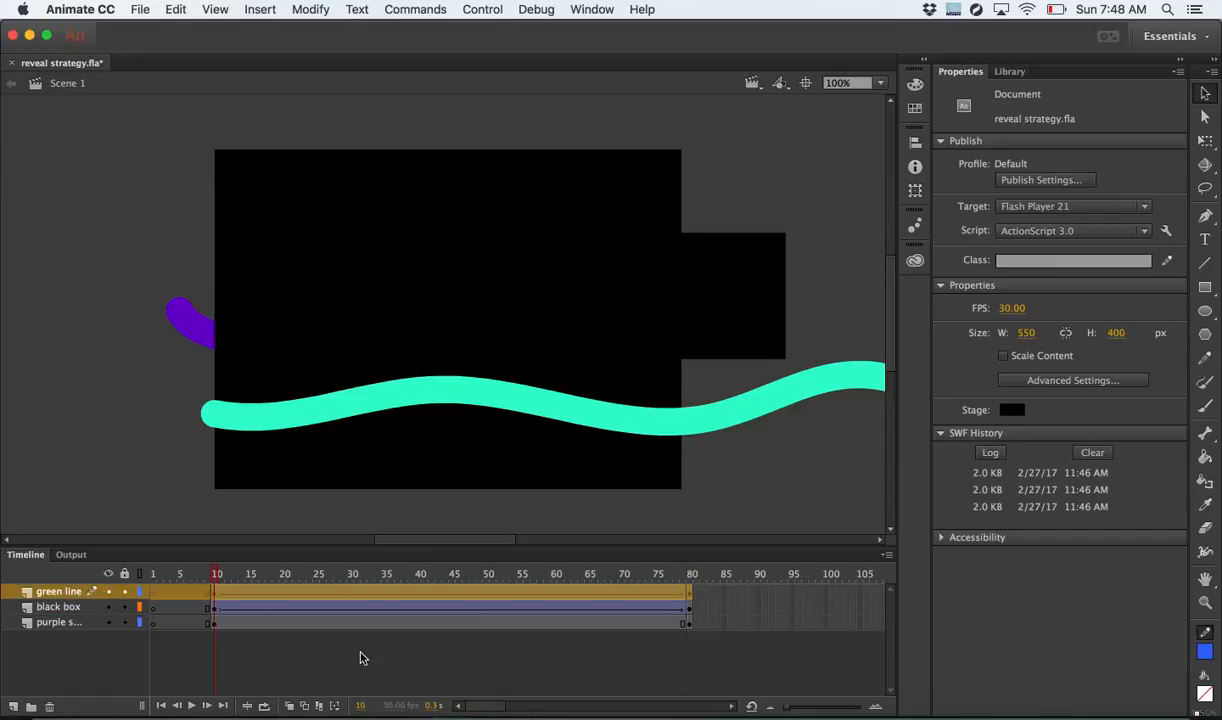
Hide the purple and black box layers, then review the green line's movement from frame 10 at 25% zoom.
{"action": "left_click", "coordinate": [108, 622]}
{"action": "left_click", "coordinate": [108, 607]}
{"action": "left_click", "coordinate": [218, 576]}
{"action": "left_click_drag", "start_coordinate": [218, 576], "coordinate": [490, 583]}
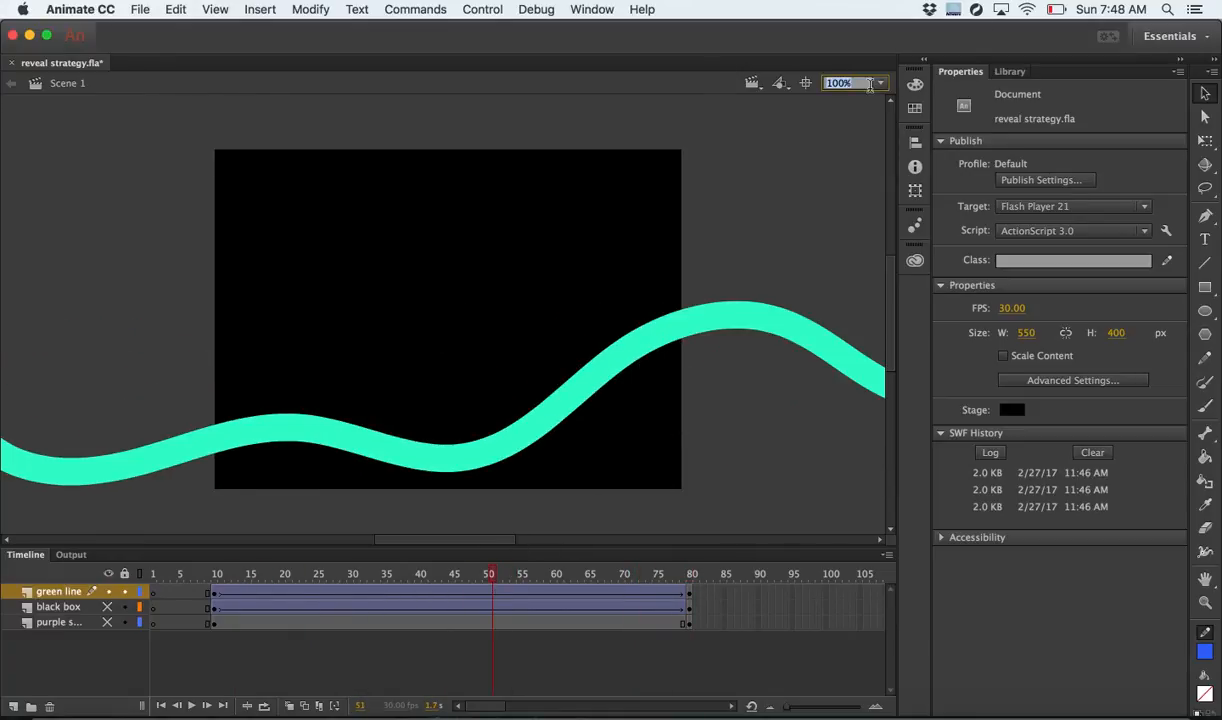
{"action": "left_click", "coordinate": [845, 83]}
{"action": "left_click", "coordinate": [848, 144]}
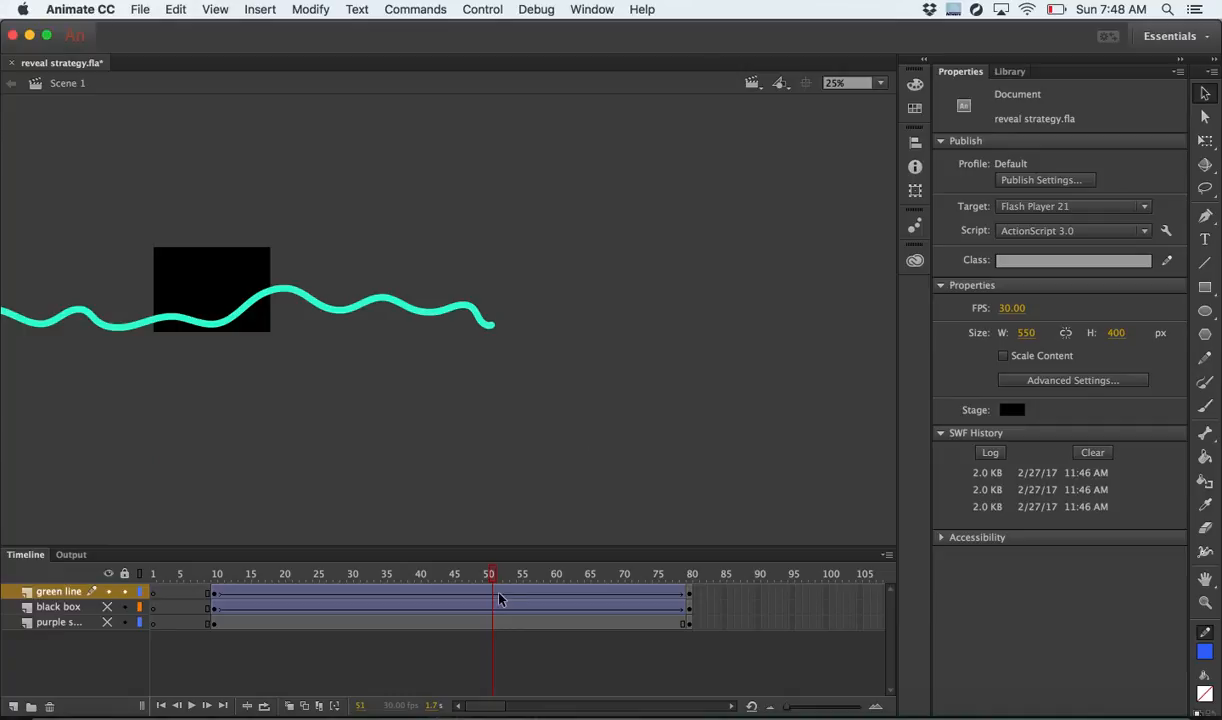
{"action": "left_click_drag", "start_coordinate": [491, 586], "coordinate": [214, 585]}
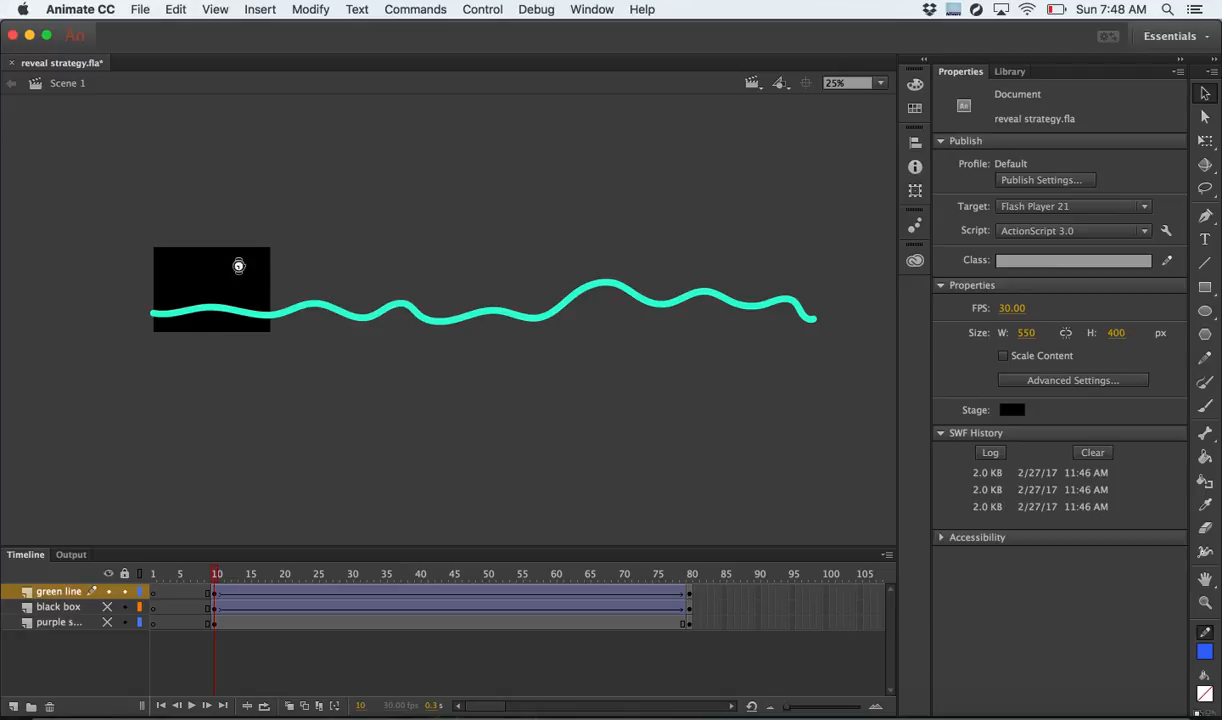
Test the movie, close its preview, and show the black box and purple layers again.
{"action": "key", "text": "super+Return"}
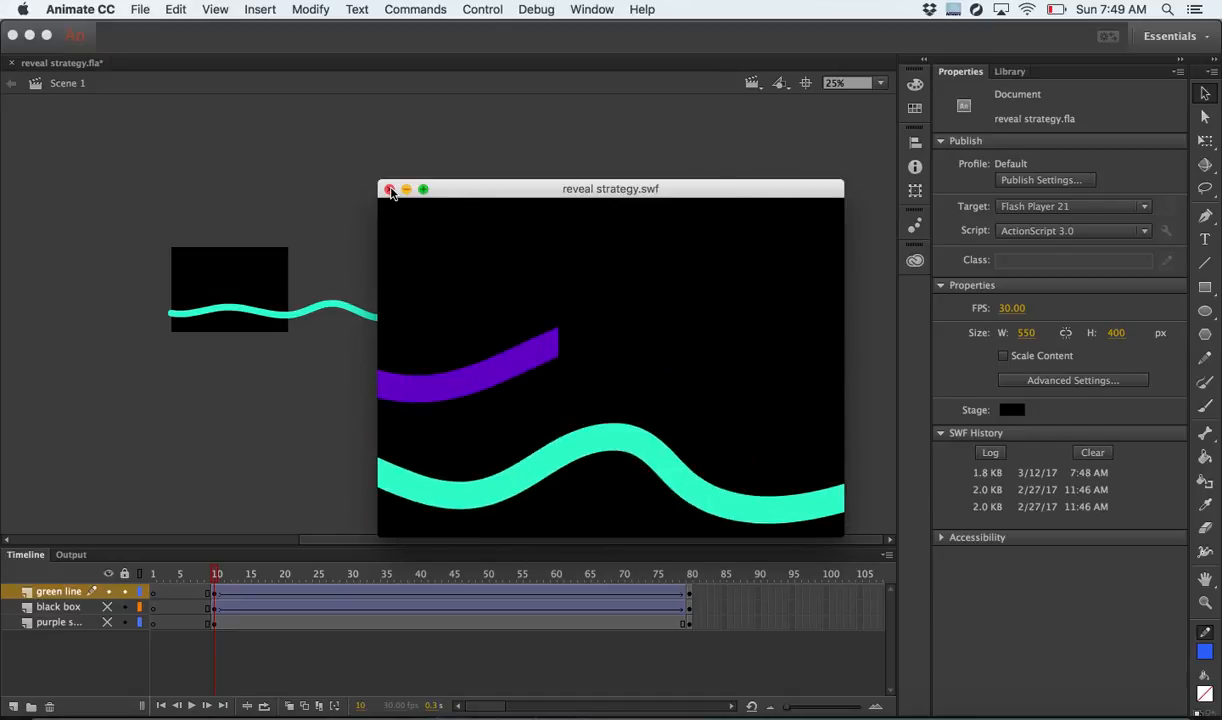
{"action": "left_click", "coordinate": [390, 190]}
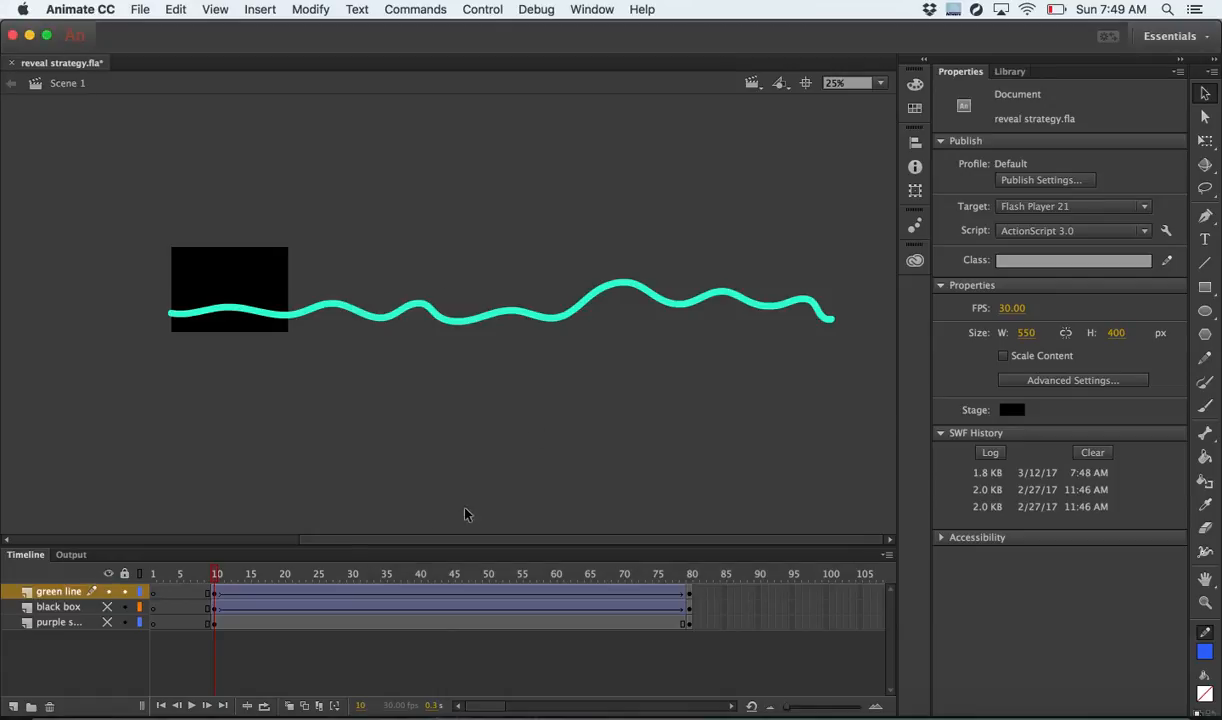
{"action": "left_click", "coordinate": [108, 607]}
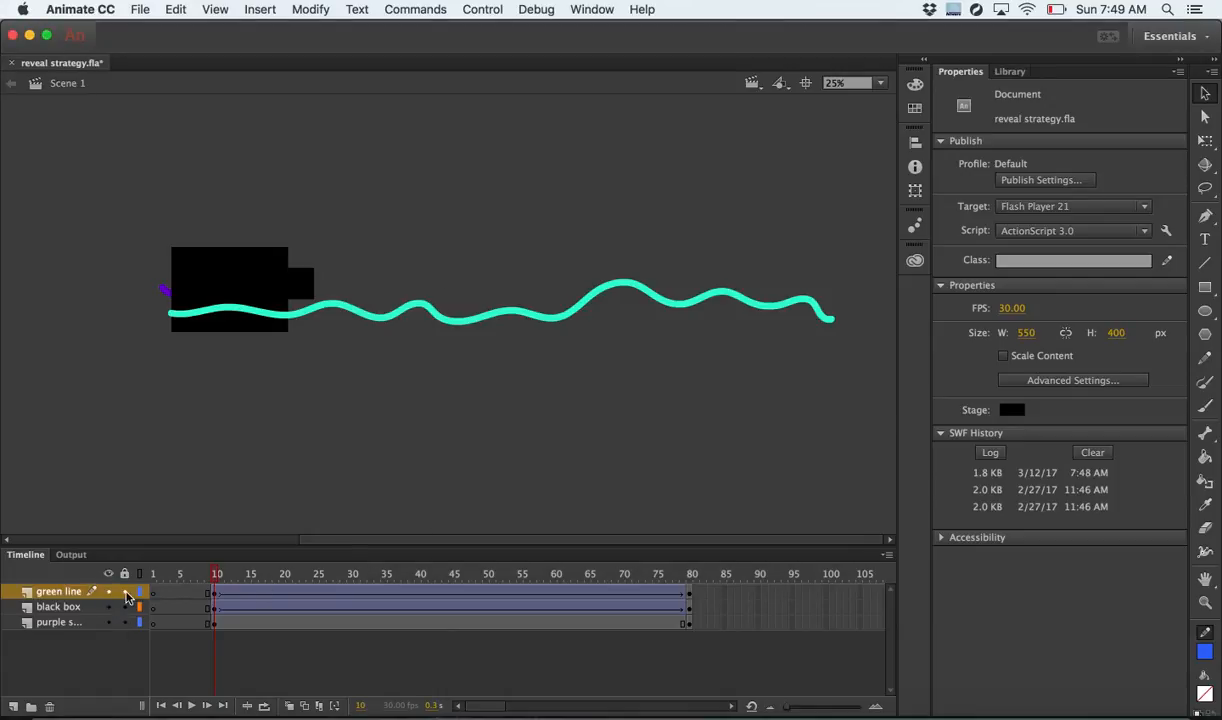
Add a new layer above the green line layer and insert a keyframe at frame 10.
{"action": "left_click", "coordinate": [15, 706]}
{"action": "left_click", "coordinate": [215, 597]}
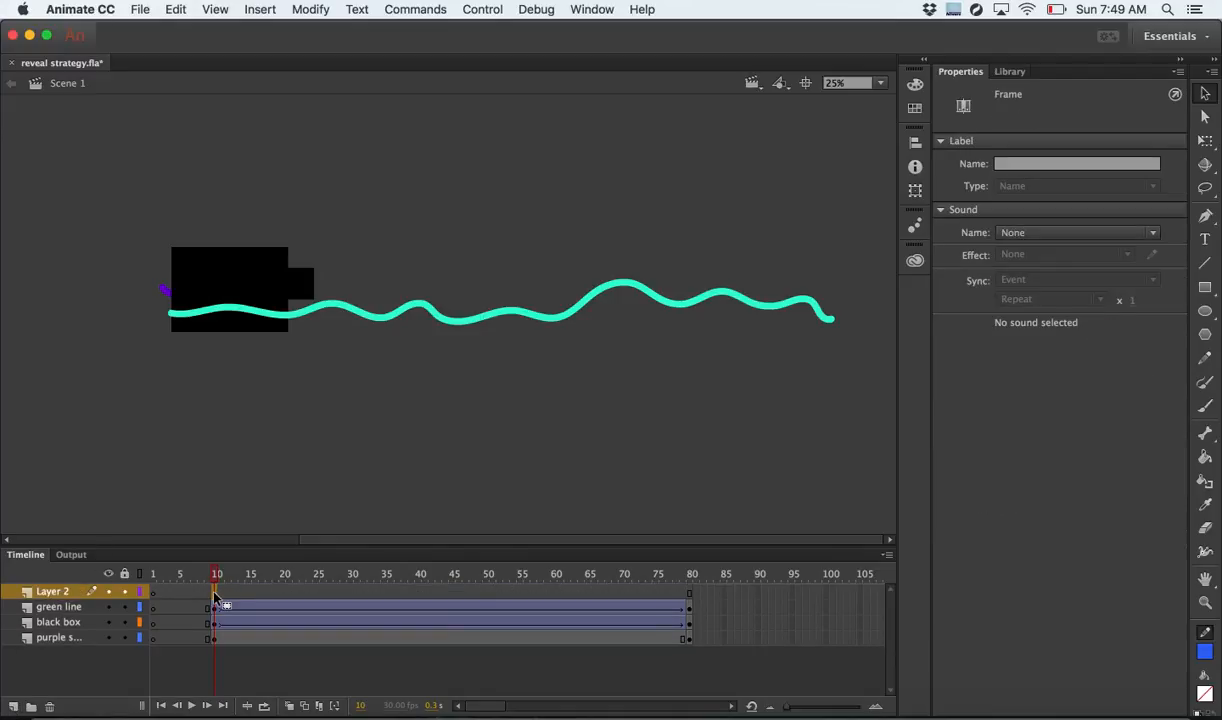
{"action": "right_click", "coordinate": [214, 597]}
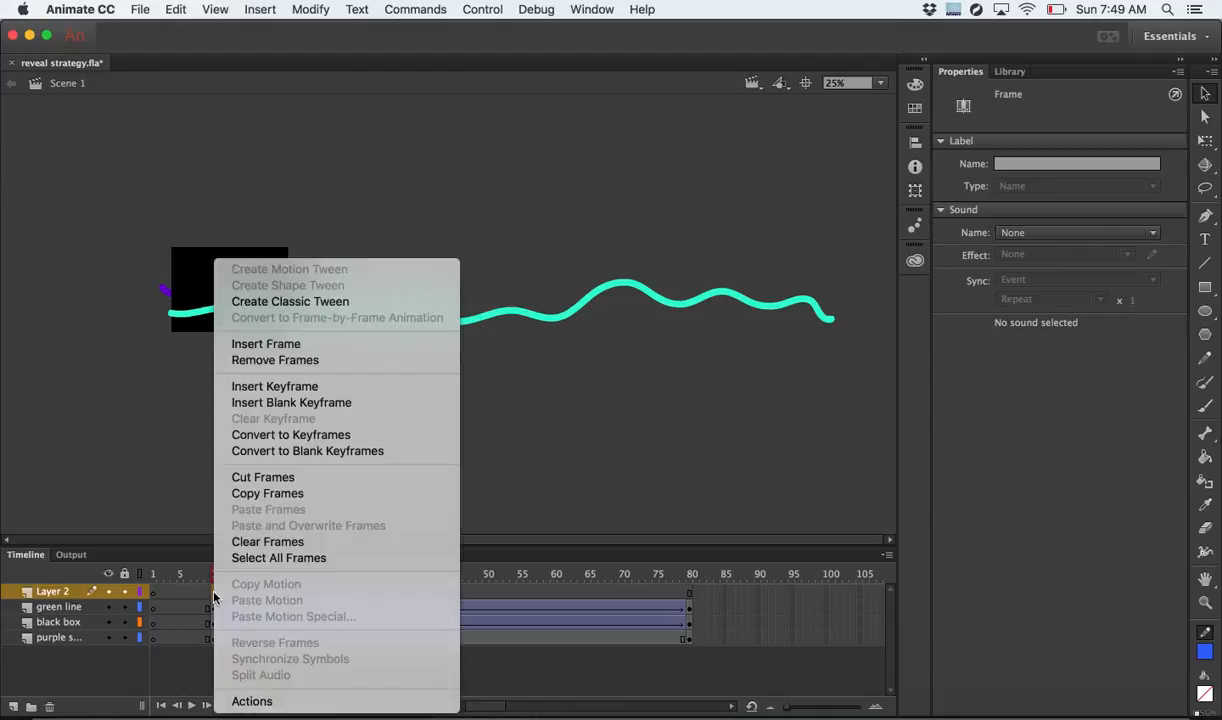
{"action": "left_click", "coordinate": [268, 391]}
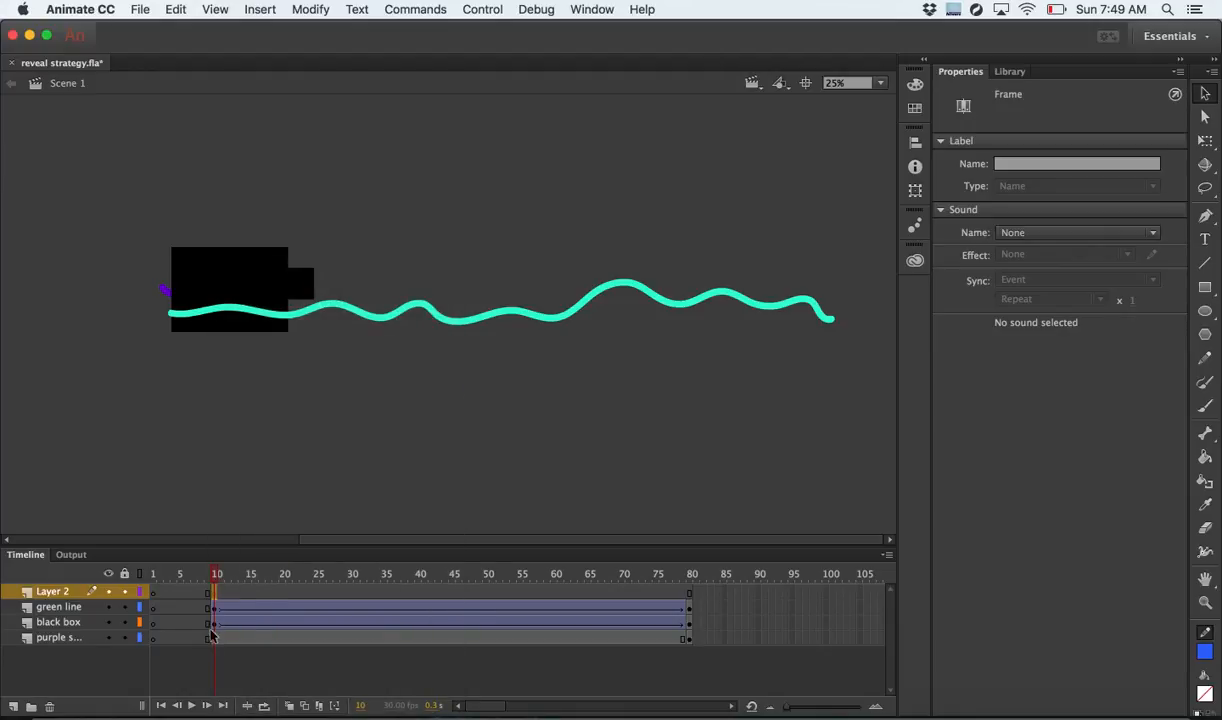
{"action": "mouse_move", "coordinate": [228, 580]}
{"action": "left_mouse_down"}
{"action": "mouse_move", "coordinate": [152, 578]}
{"action": "mouse_move", "coordinate": [217, 578]}
{"action": "left_mouse_up"}
{"action": "left_click", "coordinate": [215, 593]}
Set the Paint Brush tool to a pink stroke with the solid style and a stroke size of 19.95.
{"action": "left_click", "coordinate": [1204, 408]}
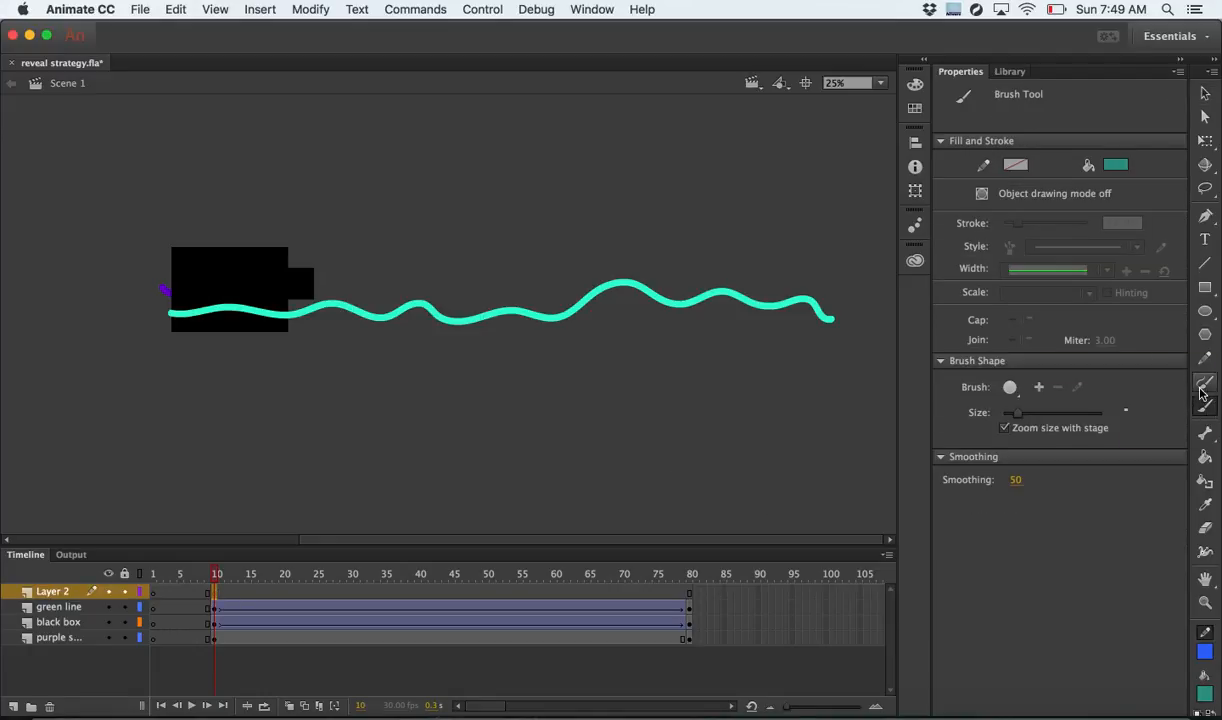
{"action": "left_click", "coordinate": [1204, 383]}
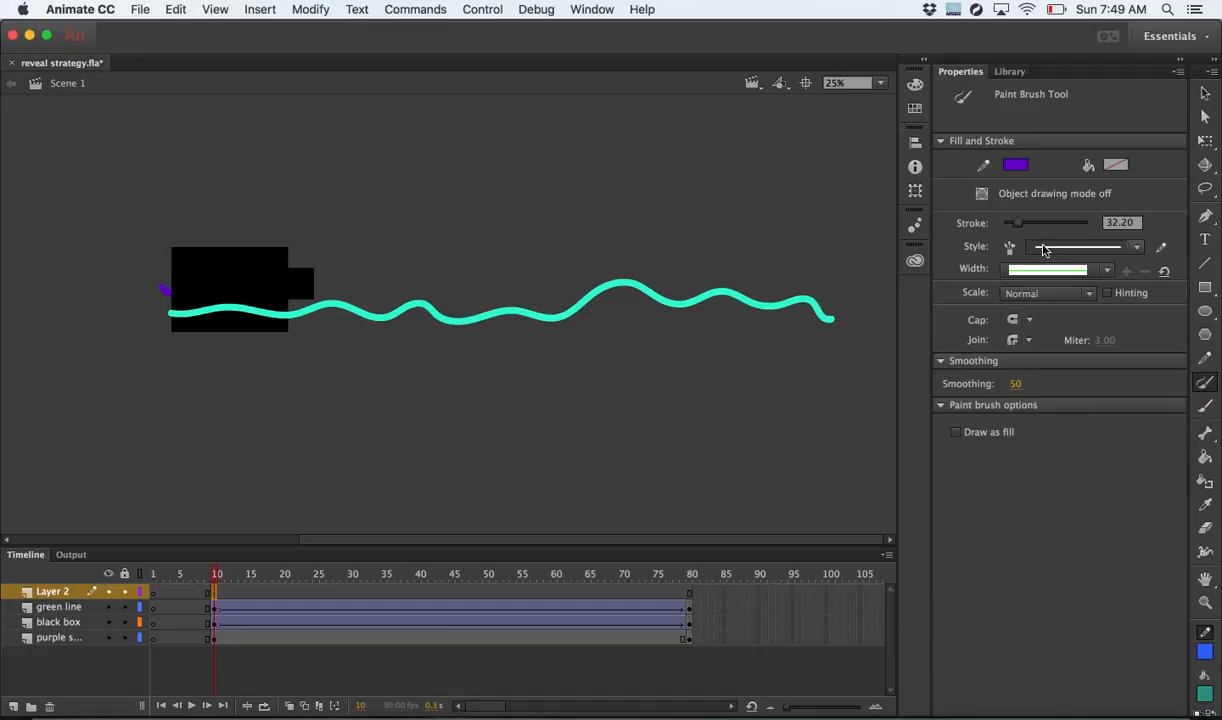
{"action": "left_click", "coordinate": [1016, 168]}
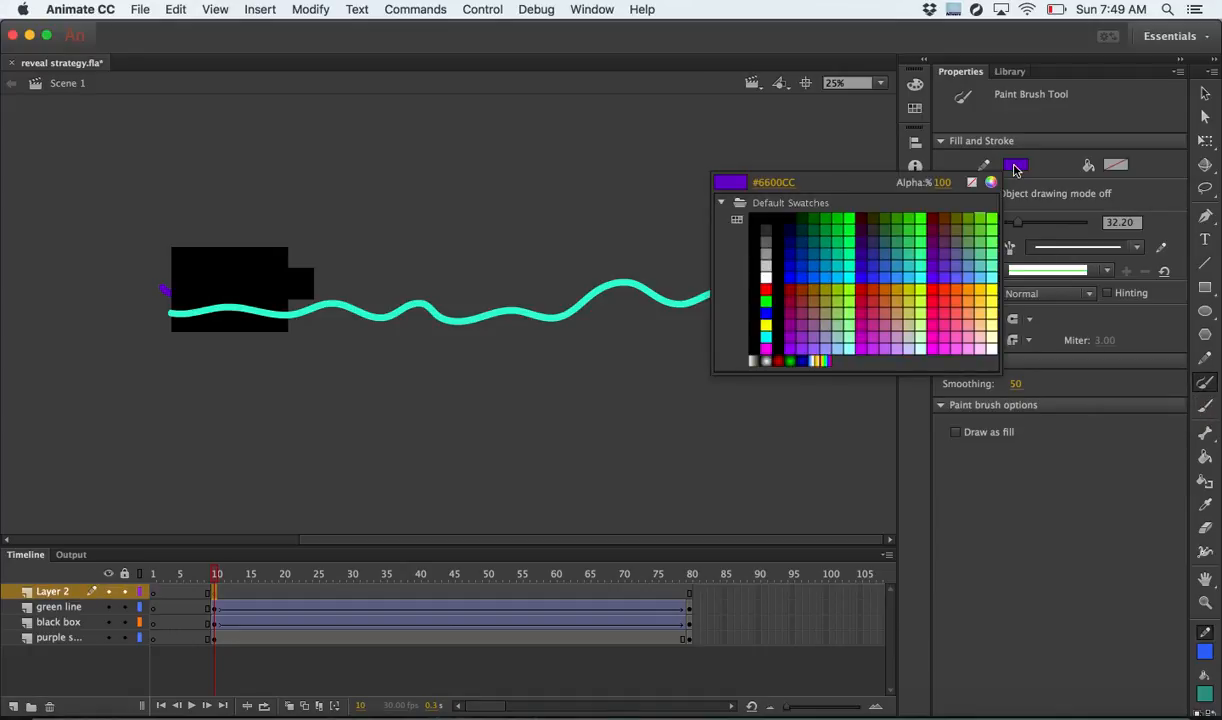
{"action": "left_click", "coordinate": [950, 335]}
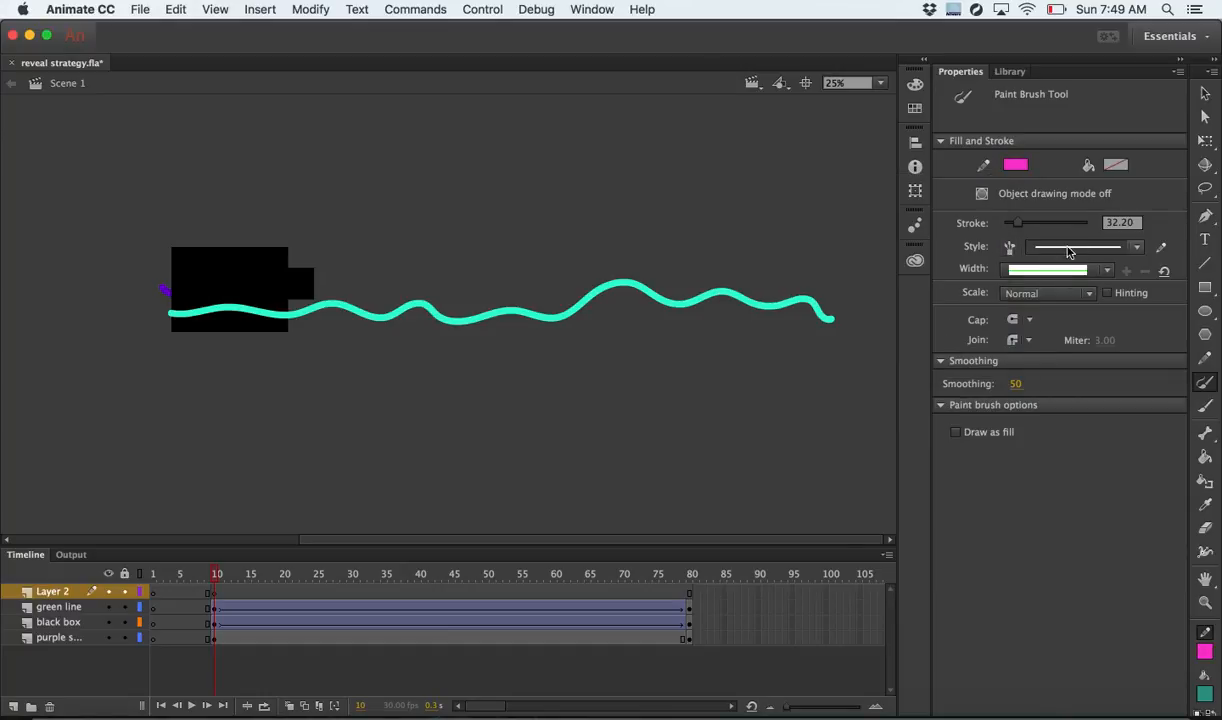
{"action": "left_click", "coordinate": [1135, 249]}
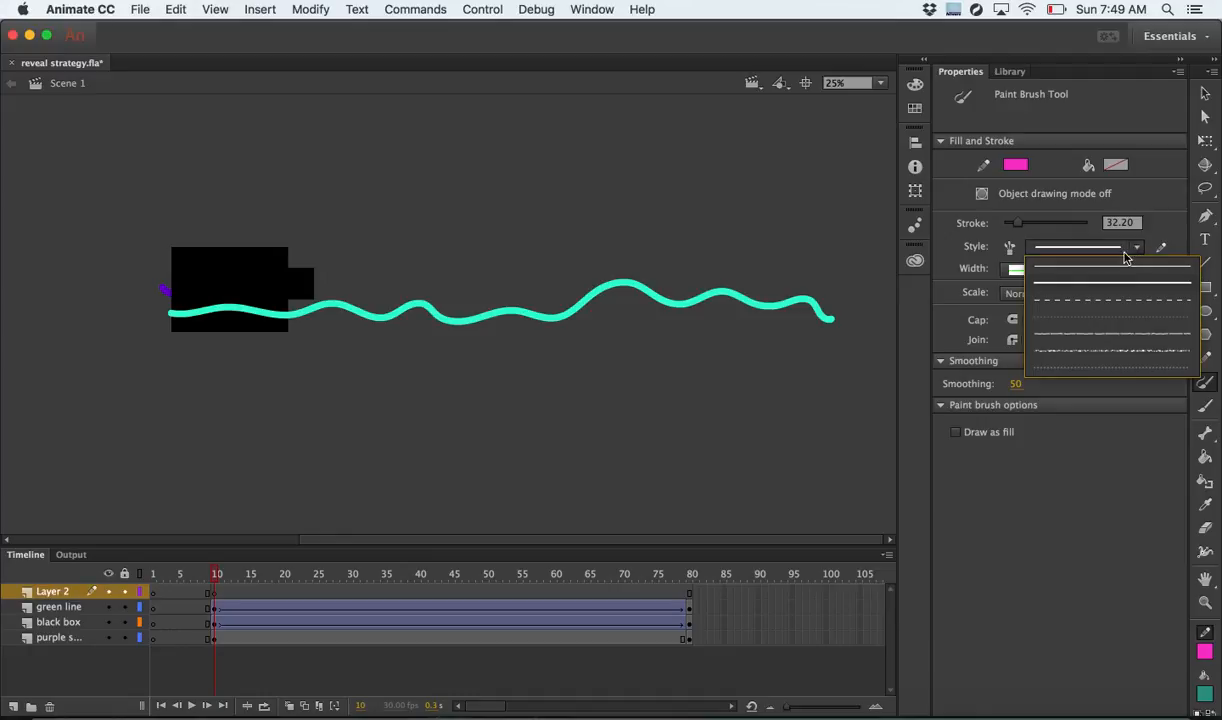
{"action": "left_click", "coordinate": [1089, 285]}
{"action": "left_click_drag", "start_coordinate": [1019, 226], "coordinate": [1012, 224]}
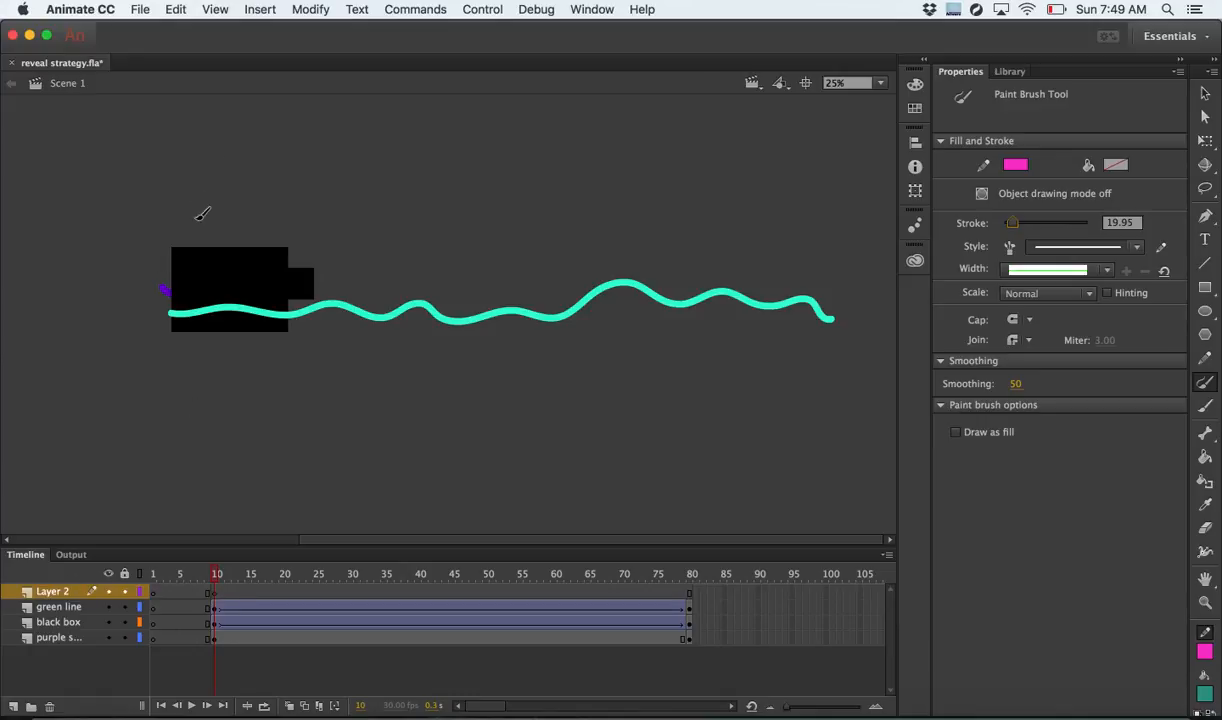
Paint a long jagged, wavy pink line across the stage and far beyond its right edge.
{"action": "mouse_move", "coordinate": [158, 270]}
{"action": "left_mouse_down"}
{"action": "mouse_move", "coordinate": [194, 267]}
{"action": "mouse_move", "coordinate": [211, 281]}
{"action": "mouse_move", "coordinate": [298, 262]}
{"action": "mouse_move", "coordinate": [317, 277]}
{"action": "mouse_move", "coordinate": [343, 255]}
{"action": "mouse_move", "coordinate": [372, 285]}
{"action": "mouse_move", "coordinate": [395, 241]}
{"action": "mouse_move", "coordinate": [408, 308]}
{"action": "mouse_move", "coordinate": [462, 251]}
{"action": "left_mouse_up"}
{"action": "mouse_move", "coordinate": [569, 255]}
{"action": "left_mouse_down"}
{"action": "mouse_move", "coordinate": [676, 274]}
{"action": "mouse_move", "coordinate": [725, 259]}
{"action": "mouse_move", "coordinate": [770, 273]}
{"action": "mouse_move", "coordinate": [806, 268]}
{"action": "left_mouse_up"}
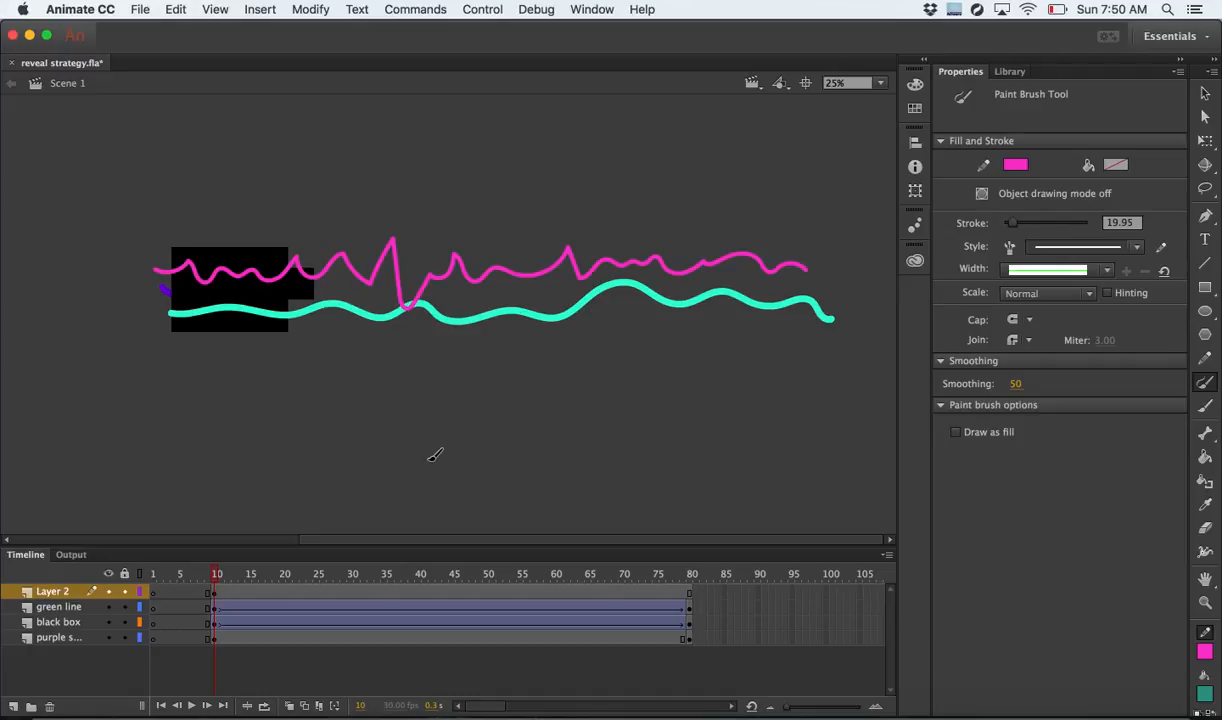
Insert a keyframe at frame 80 of the pink line's layer and create a classic tween between frames 10 and 80.
{"action": "left_click", "coordinate": [212, 593]}
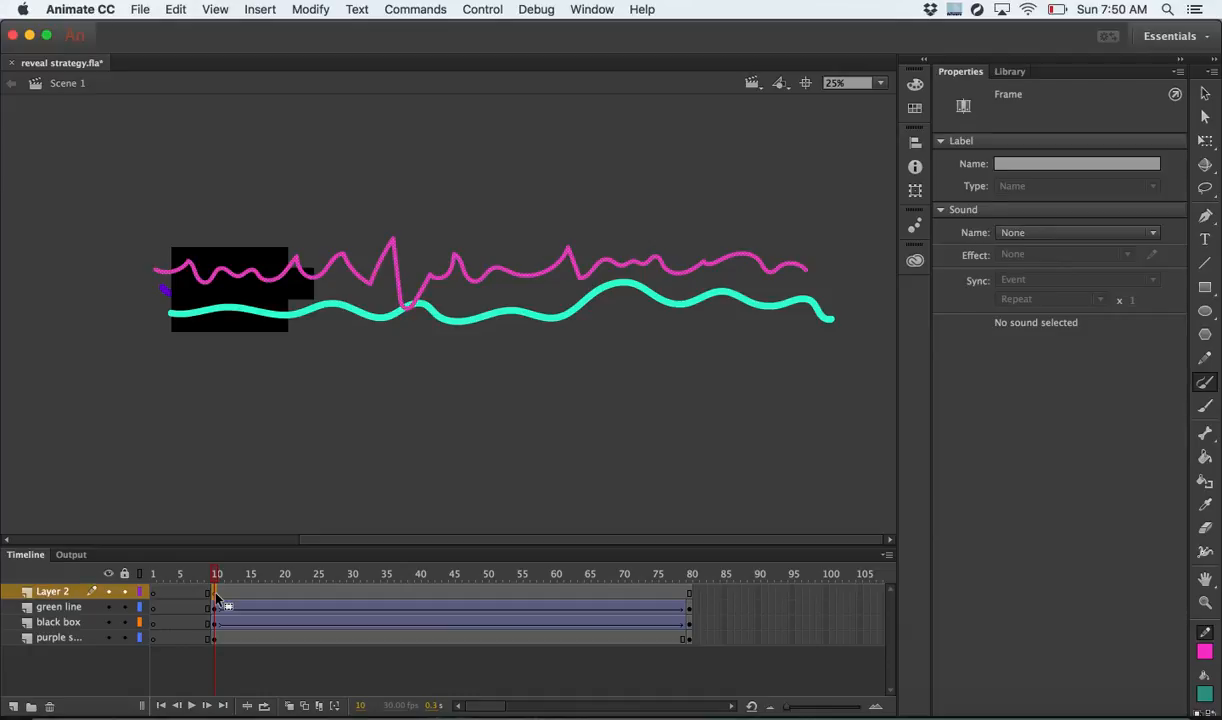
{"action": "right_click", "coordinate": [689, 593]}
{"action": "left_click", "coordinate": [745, 386]}
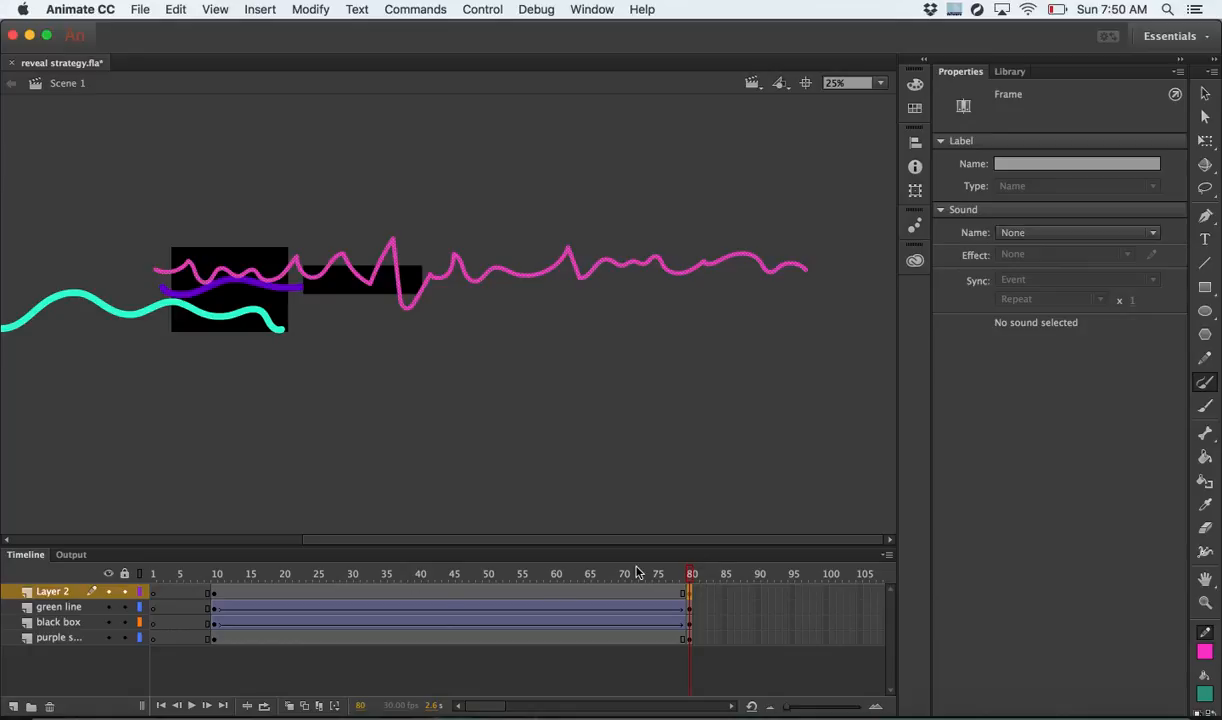
{"action": "right_click", "coordinate": [633, 597]}
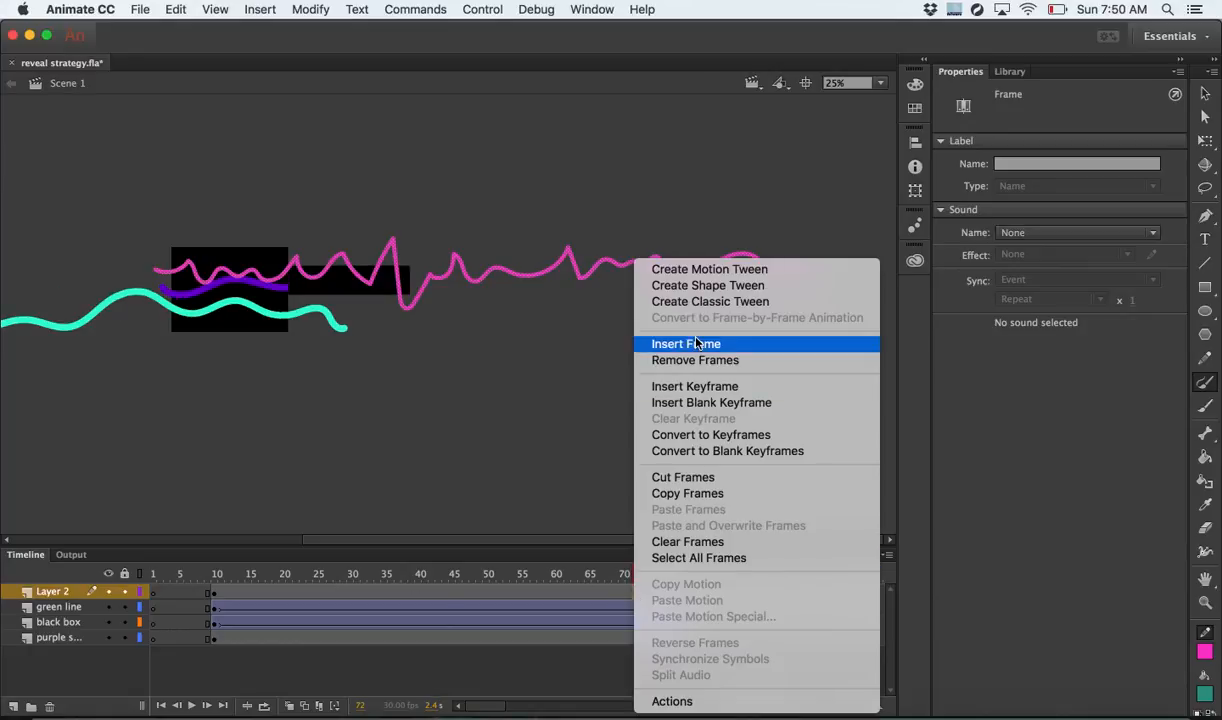
{"action": "left_click", "coordinate": [695, 301]}
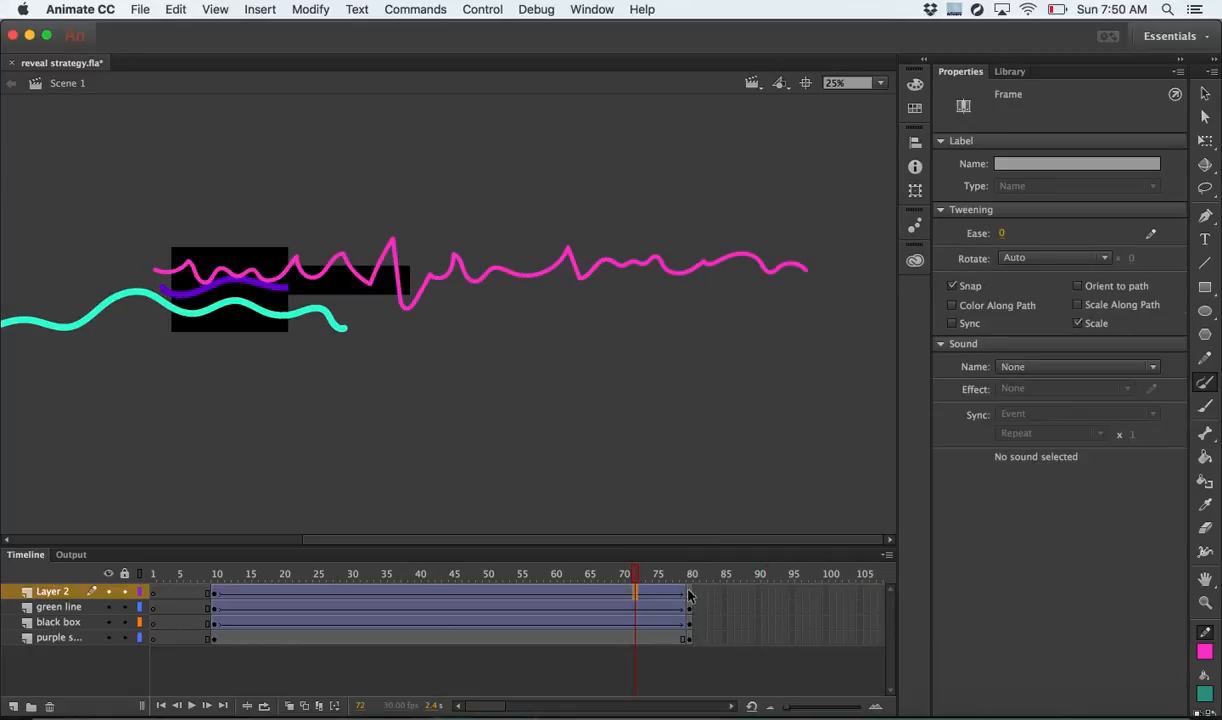
At frame 80, move the pink line left to X -966.35 so its right end sits by the stage's right edge.
{"action": "left_click", "coordinate": [687, 597]}
{"action": "left_click", "coordinate": [1206, 95]}
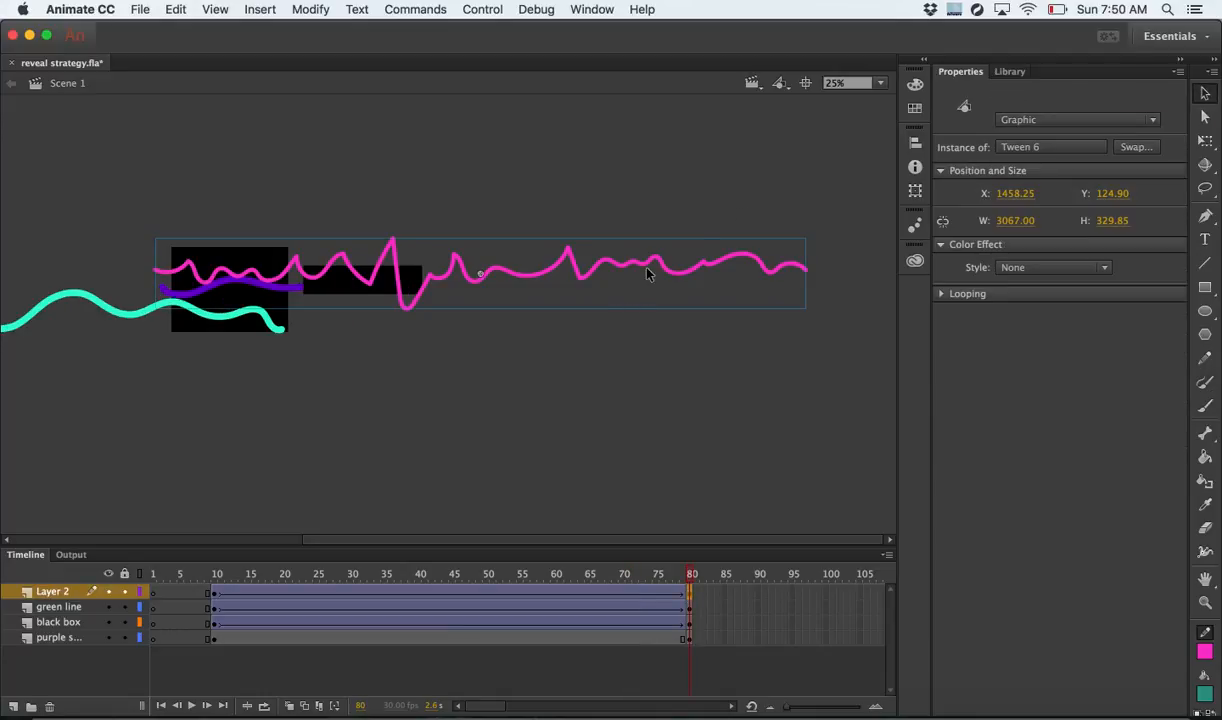
{"action": "left_click_drag", "start_coordinate": [655, 273], "coordinate": [134, 275]}
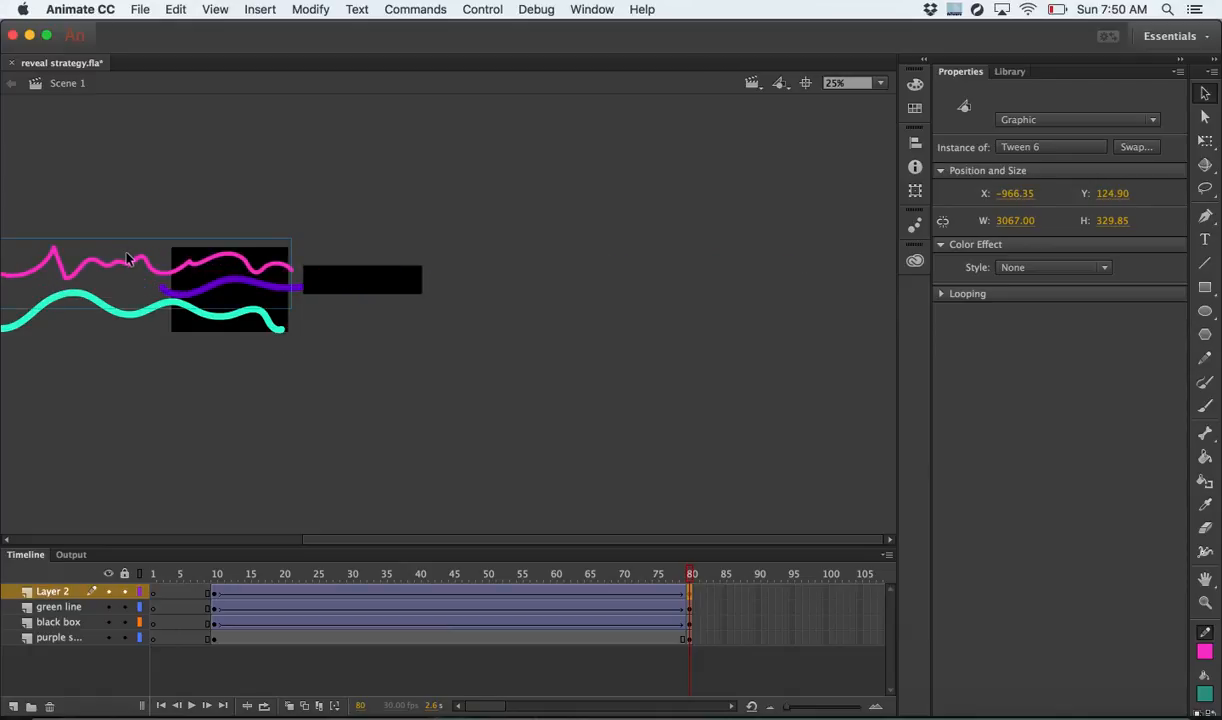
Test the movie with the pink line's animation, close the preview, and return to frame 10.
{"action": "key", "text": "super+Return"}
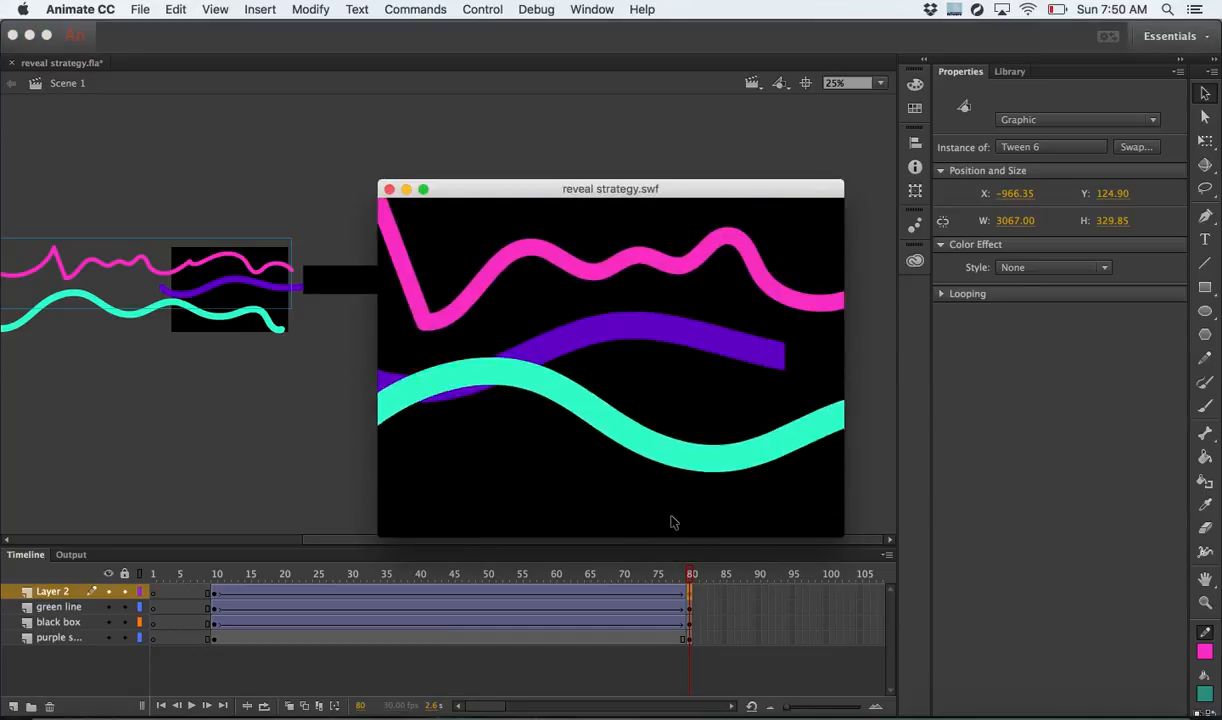
{"action": "left_click", "coordinate": [389, 190]}
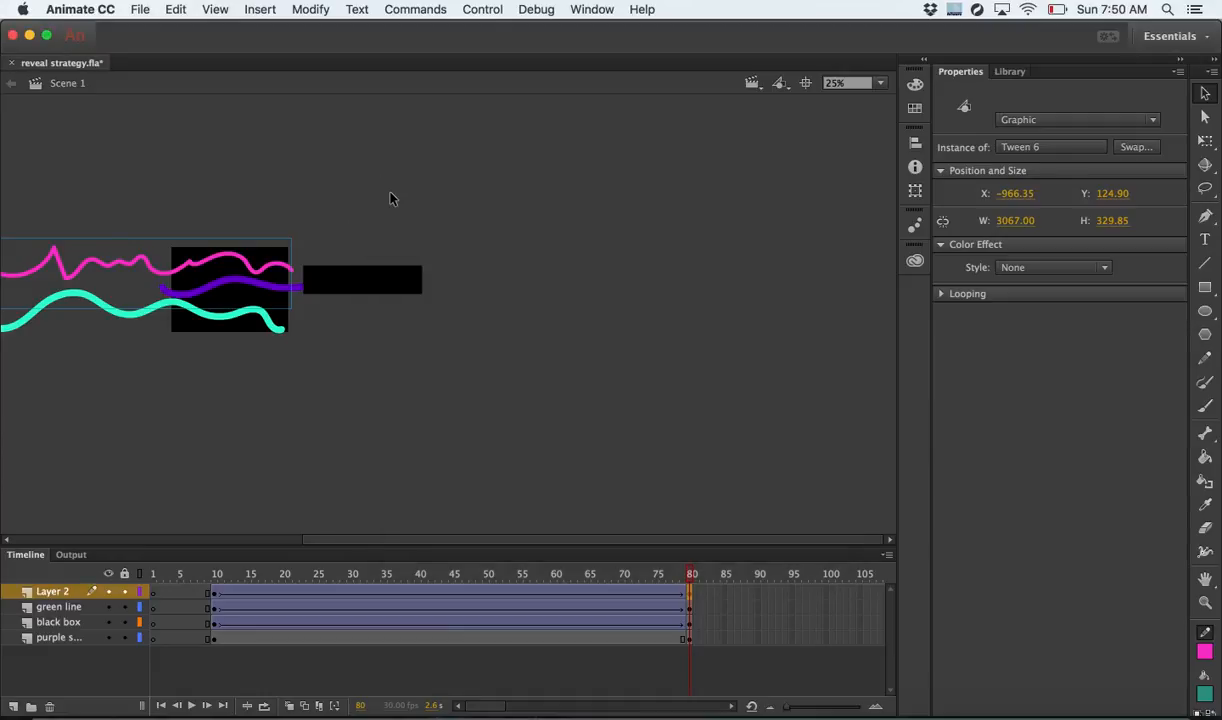
{"action": "left_click_drag", "start_coordinate": [693, 577], "coordinate": [217, 570]}
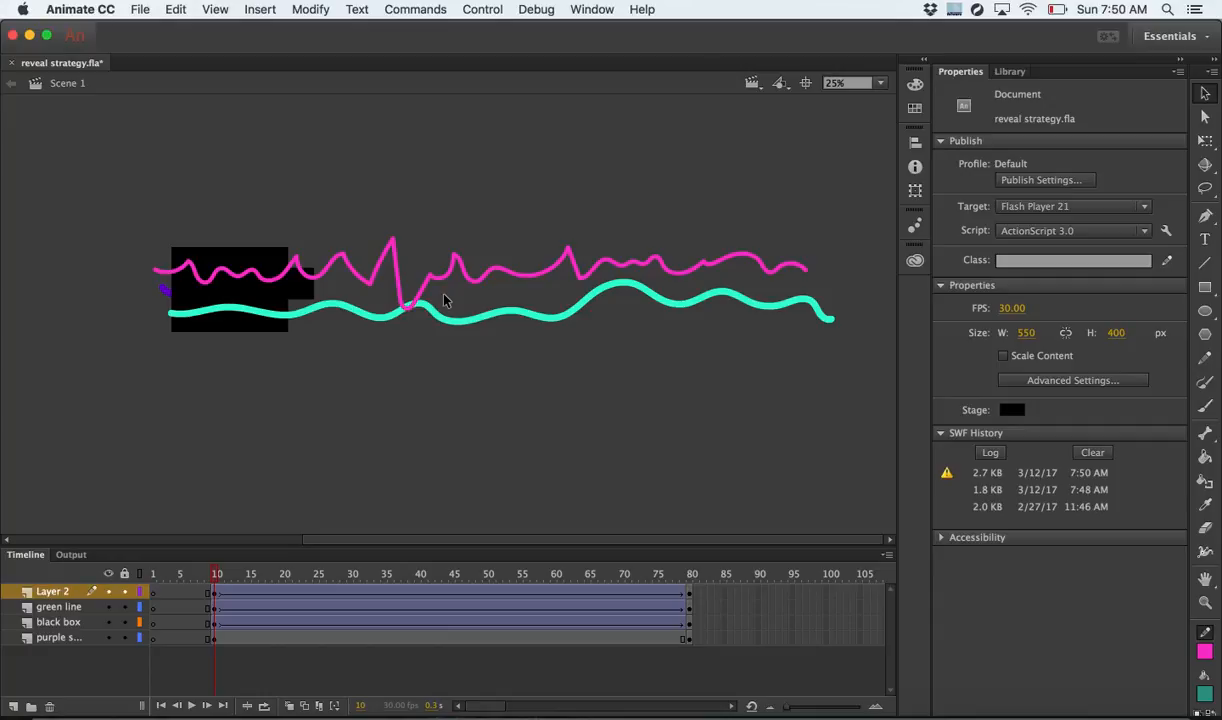
Delete Layer 2 with the pink line and the green line layer.
{"action": "left_click", "coordinate": [55, 596]}
{"action": "left_click", "coordinate": [49, 709]}
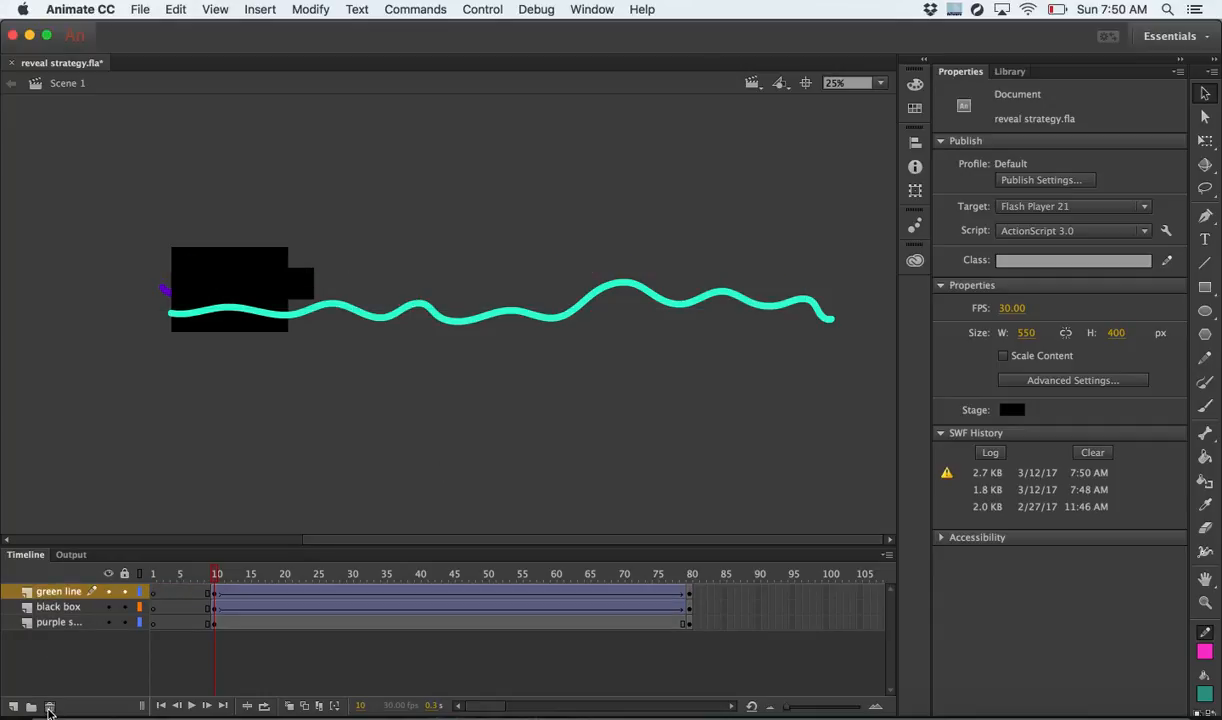
{"action": "left_click", "coordinate": [55, 591]}
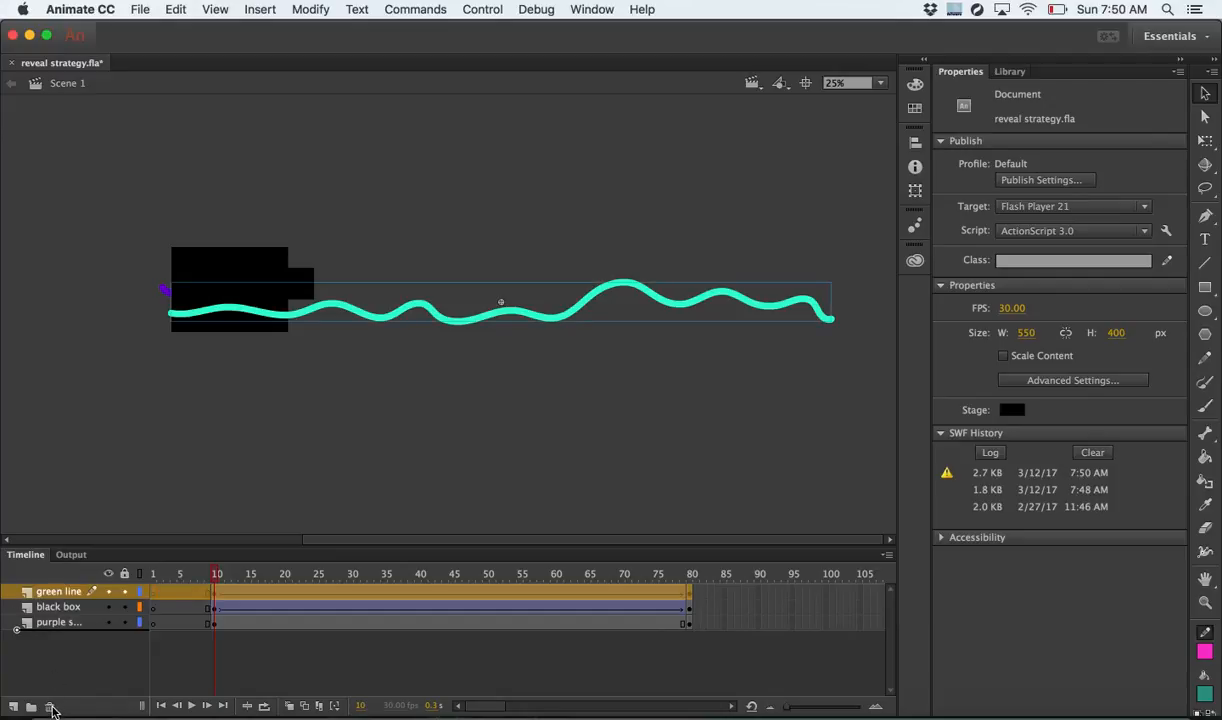
{"action": "left_click", "coordinate": [53, 708]}
Add a new layer above the black box layer and paint a short wavy pink line across the lower part of the stage.
{"action": "left_click", "coordinate": [218, 596]}
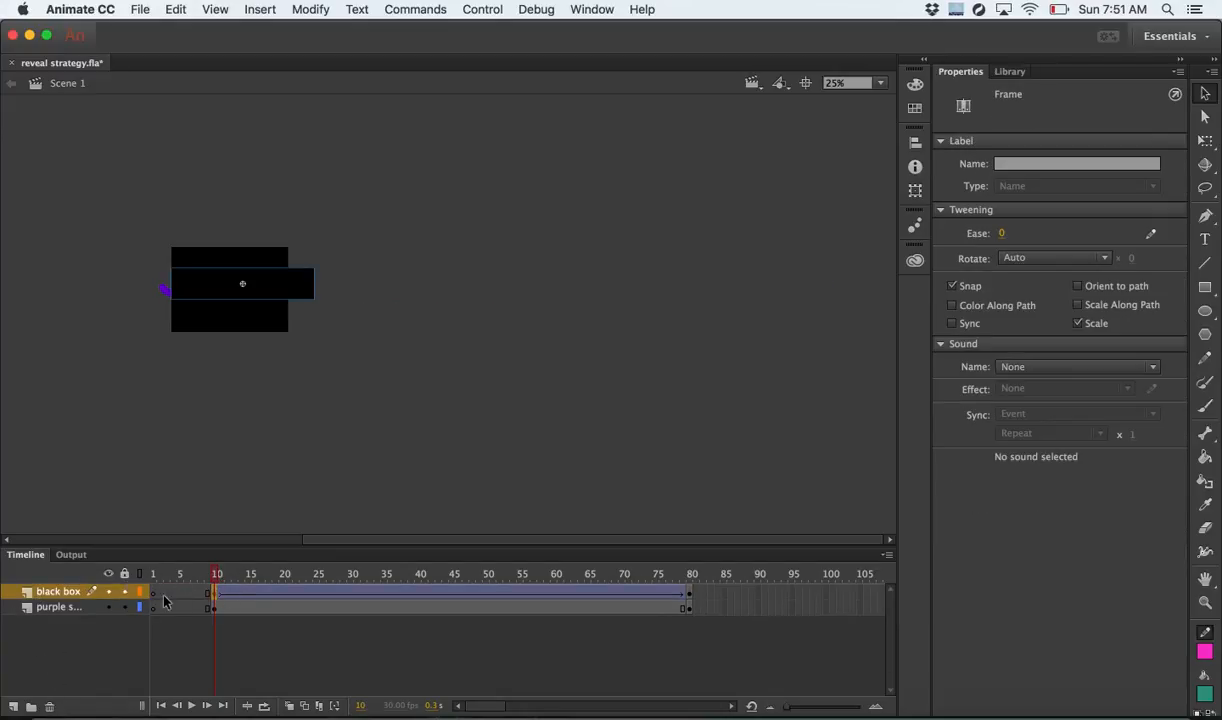
{"action": "left_click", "coordinate": [13, 708]}
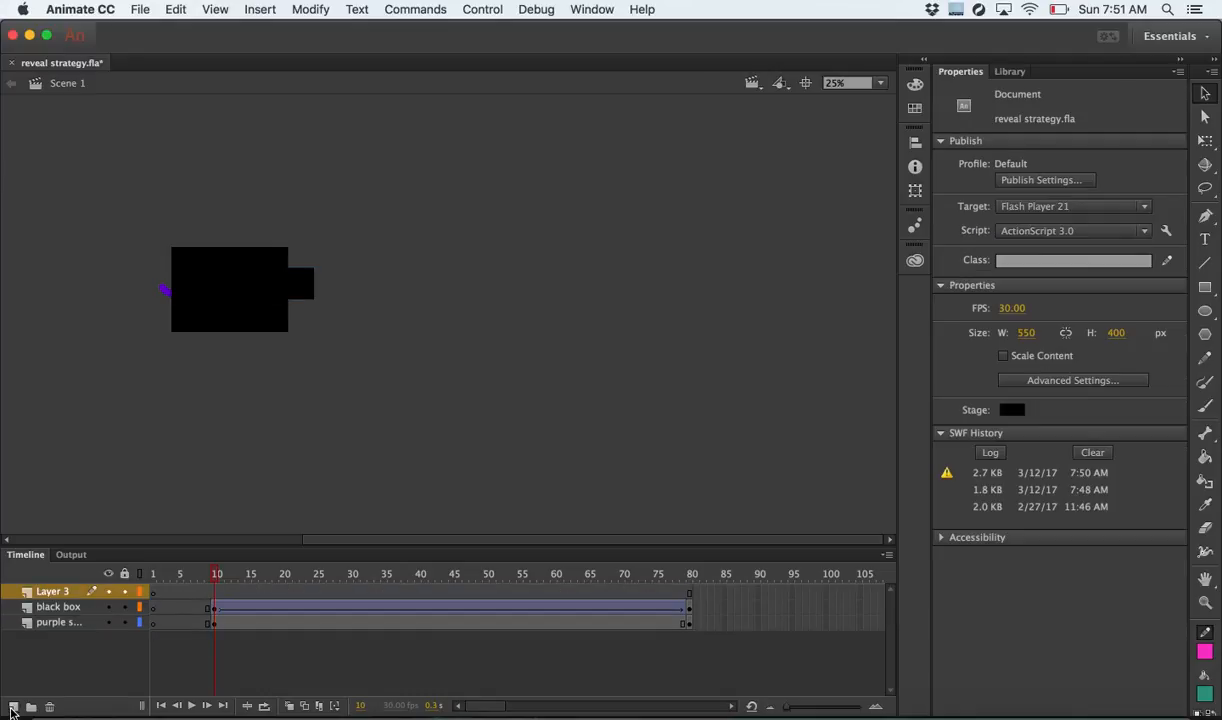
{"action": "left_click", "coordinate": [217, 596]}
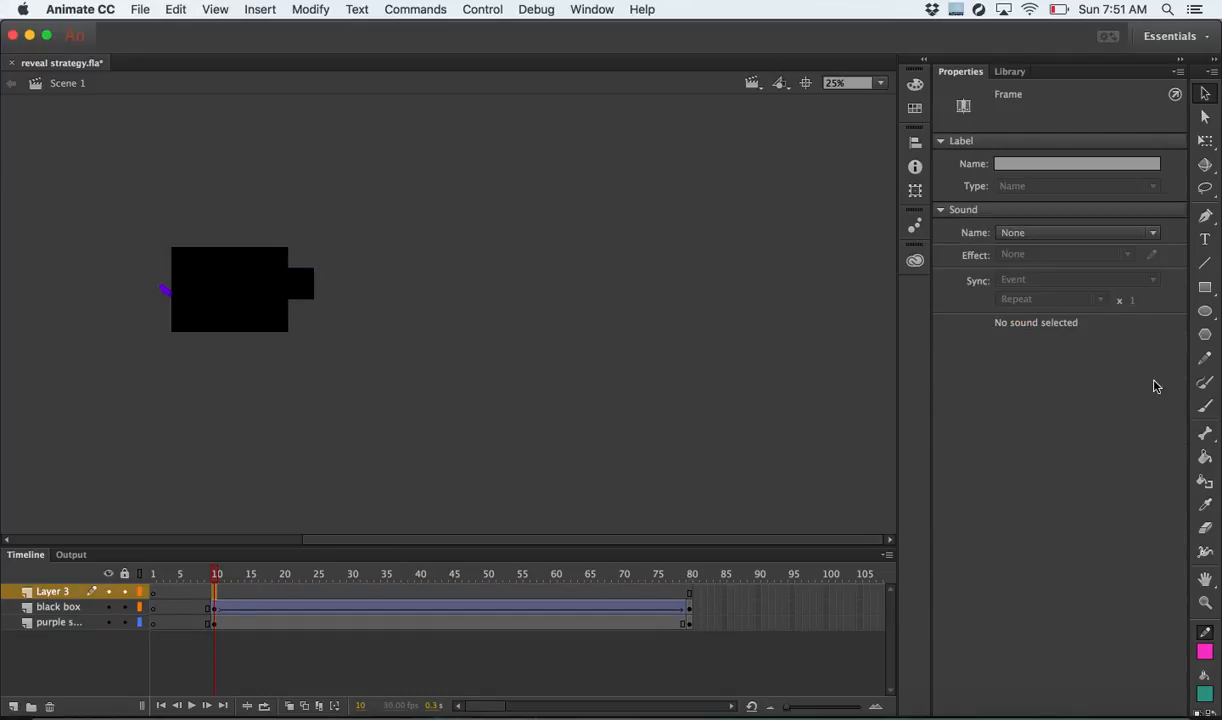
{"action": "left_click", "coordinate": [1205, 382]}
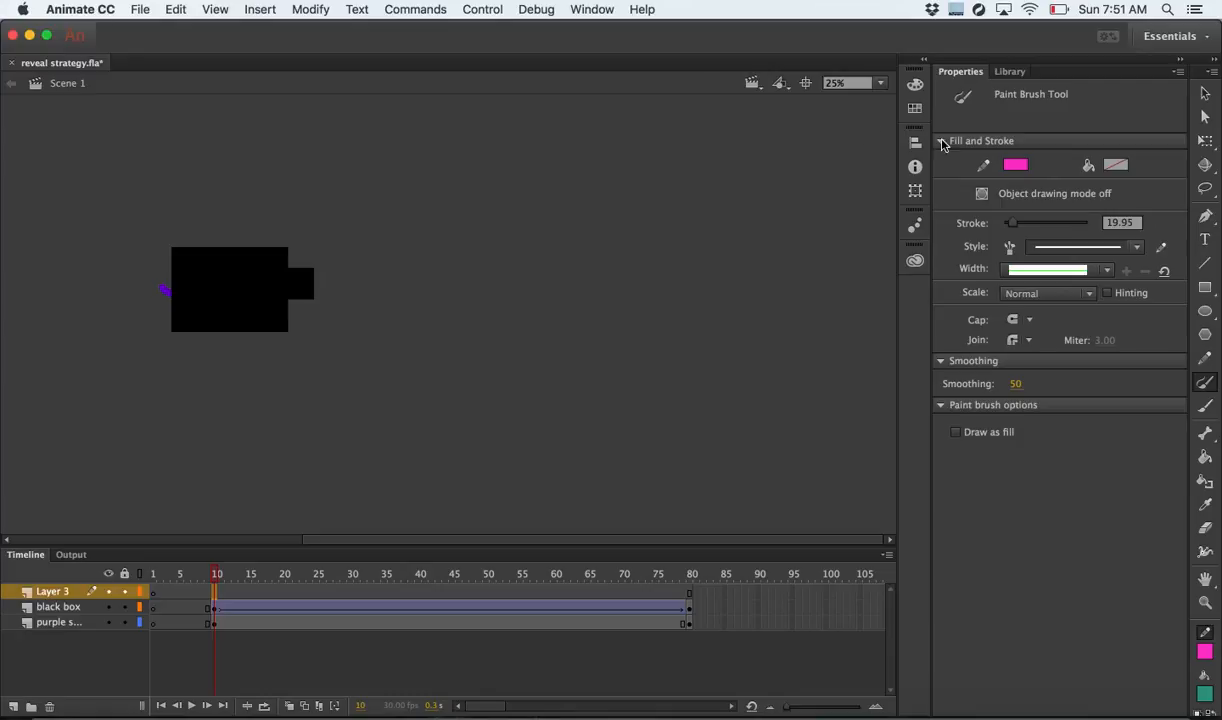
{"action": "mouse_move", "coordinate": [158, 313]}
{"action": "left_mouse_down"}
{"action": "mouse_move", "coordinate": [229, 304]}
{"action": "mouse_move", "coordinate": [318, 308]}
{"action": "left_mouse_up"}
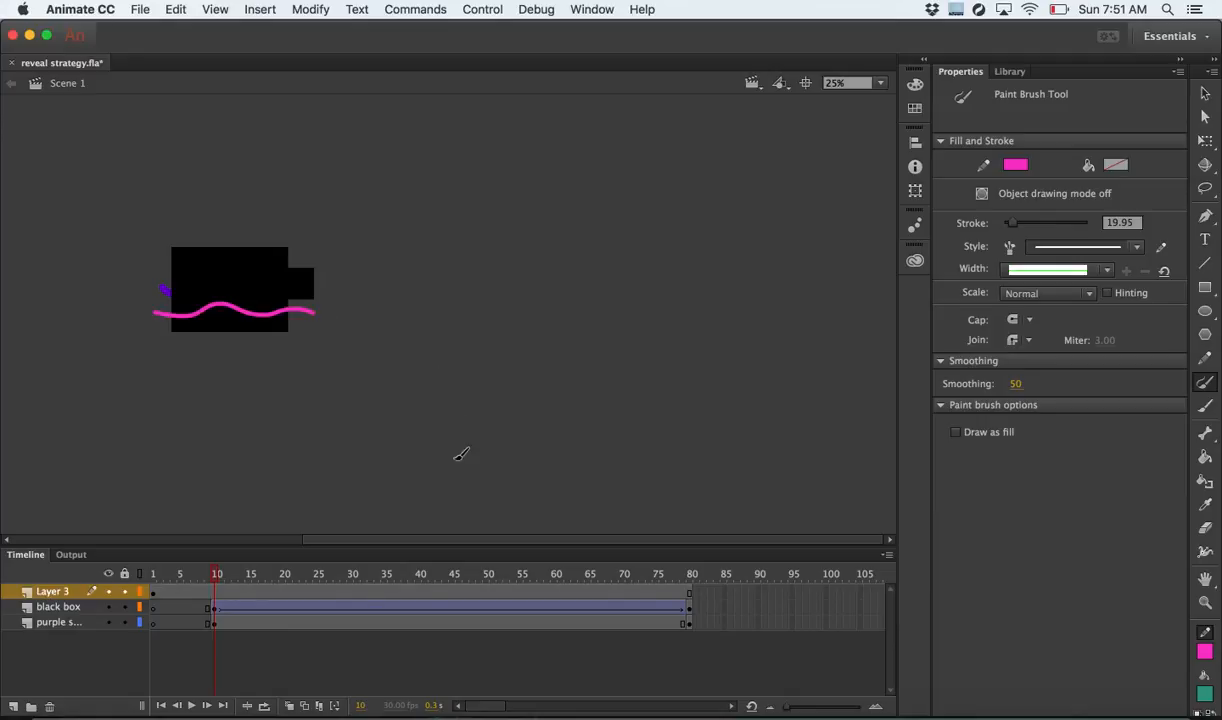
Move the pink line's keyframe on Layer 3 from frame 1 to frame 10 and insert a keyframe at frame 80.
{"action": "left_click", "coordinate": [153, 593]}
{"action": "left_click_drag", "start_coordinate": [162, 593], "coordinate": [215, 594]}
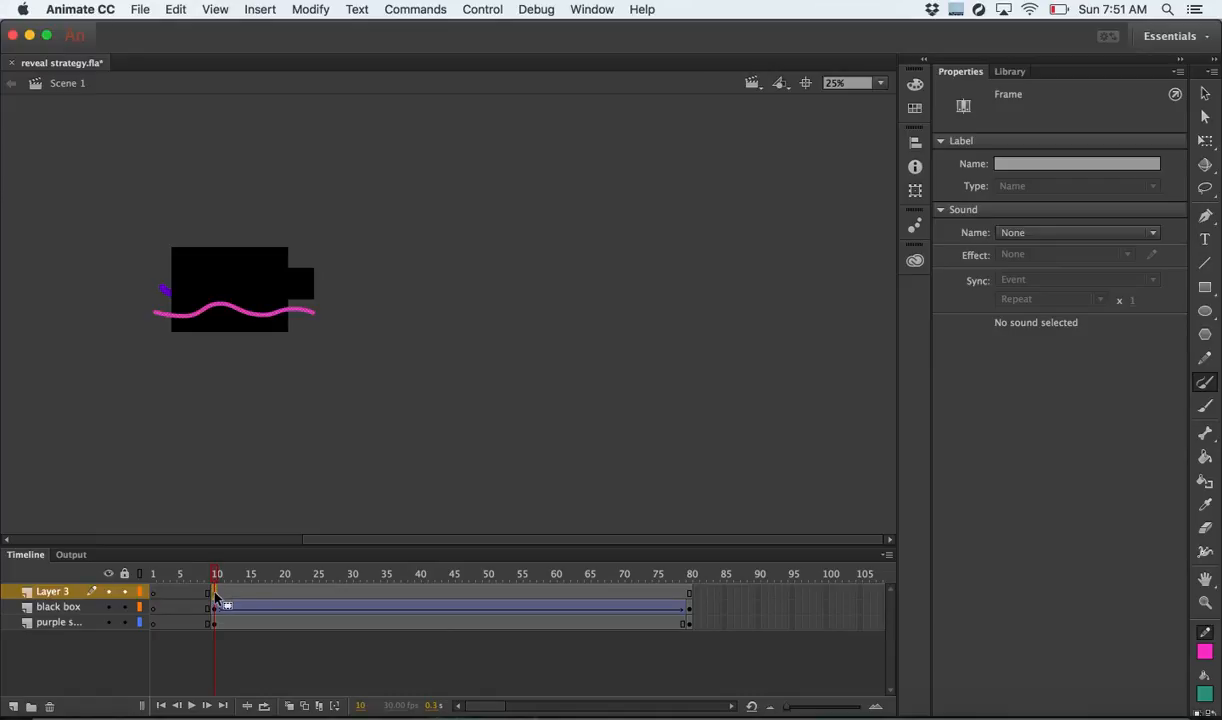
{"action": "right_click", "coordinate": [688, 594]}
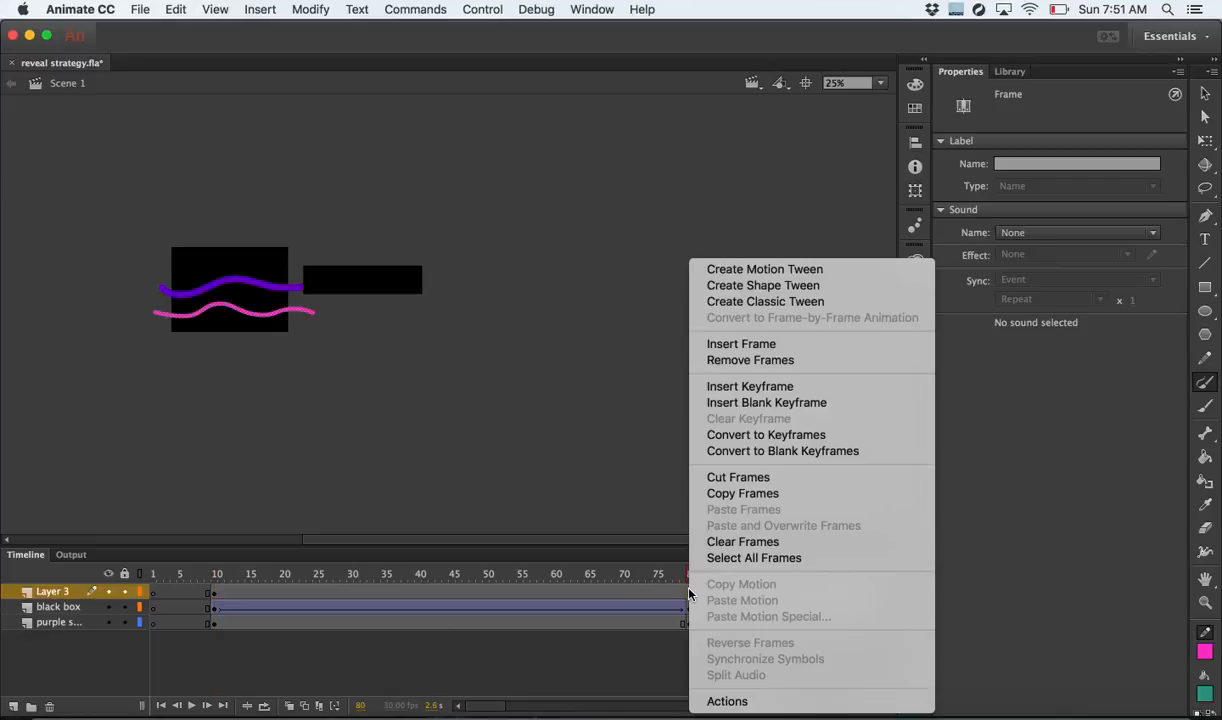
{"action": "left_click", "coordinate": [729, 387]}
{"action": "left_click", "coordinate": [659, 597]}
{"action": "left_click_drag", "start_coordinate": [294, 596], "coordinate": [268, 600]}
{"action": "left_click", "coordinate": [236, 623]}
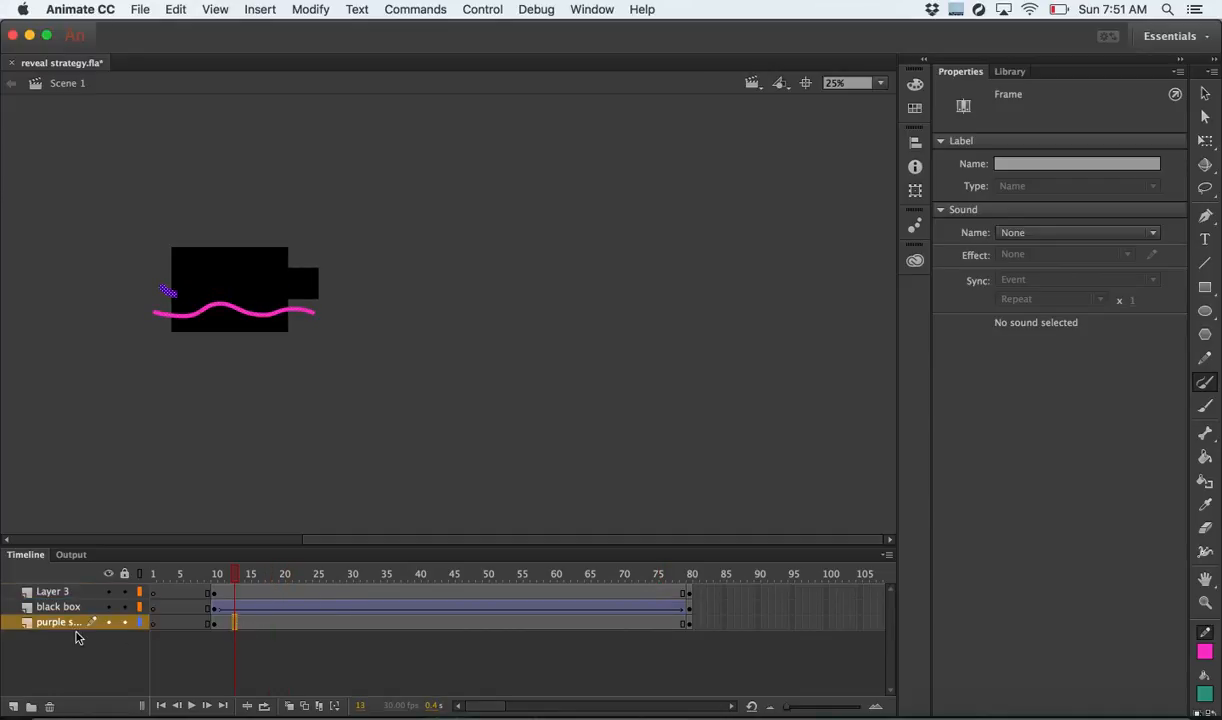
{"action": "left_click", "coordinate": [241, 623]}
{"action": "left_click", "coordinate": [255, 623]}
Rename Layer 3 as "pink line".
{"action": "left_click", "coordinate": [257, 593]}
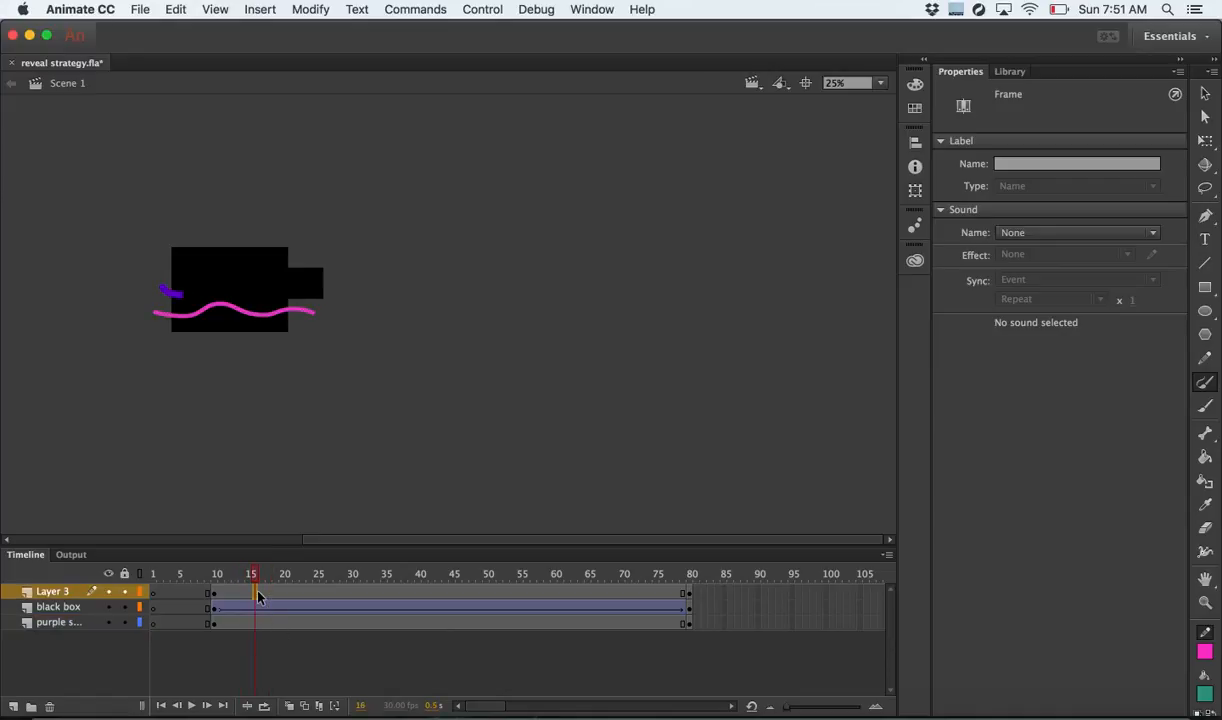
{"action": "double_click", "coordinate": [72, 595]}
{"action": "type", "text": "pin"}
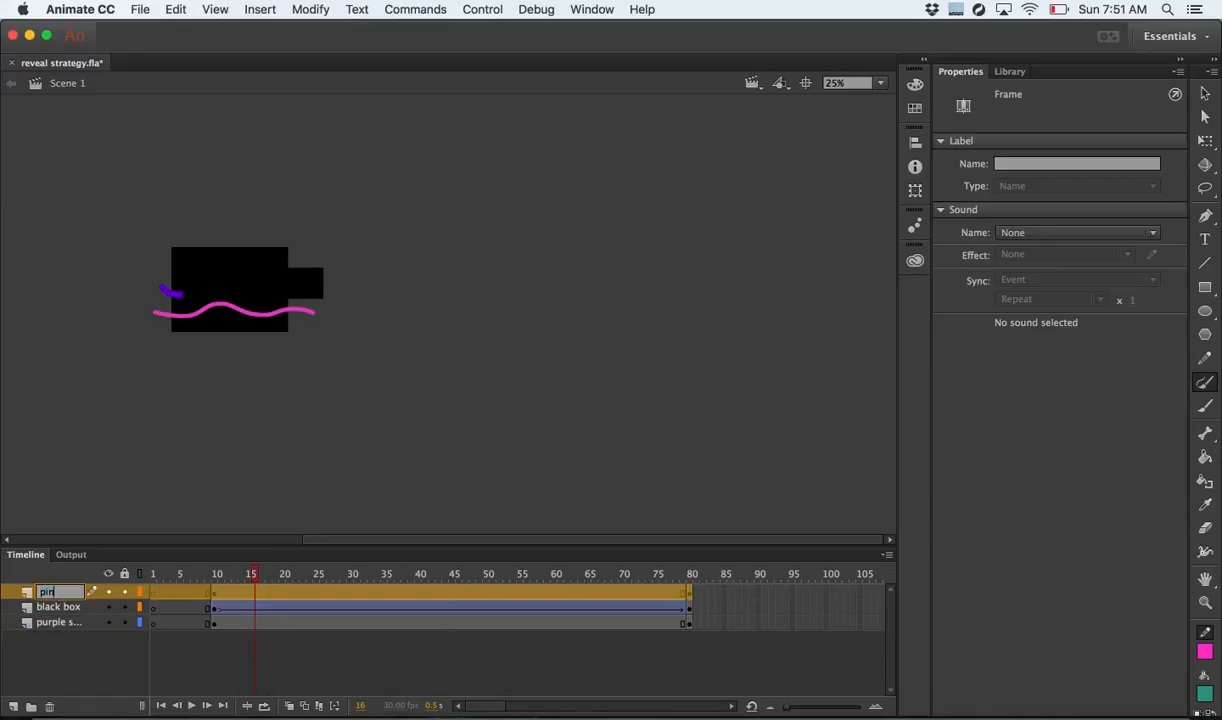
{"action": "type", "text": "k line"}
{"action": "key", "text": "Return"}
Add a new layer above the pink line layer and insert a keyframe at frame 10 on it.
{"action": "left_click", "coordinate": [12, 707]}
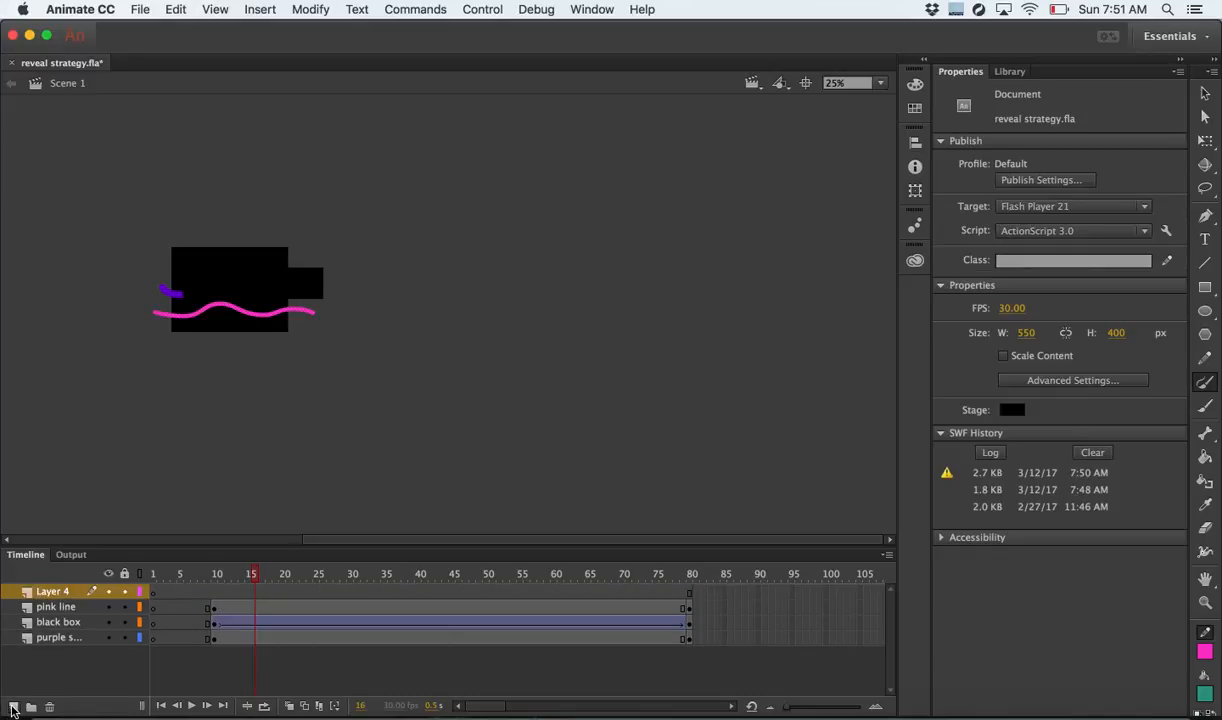
{"action": "left_click", "coordinate": [213, 591]}
{"action": "right_click", "coordinate": [213, 591]}
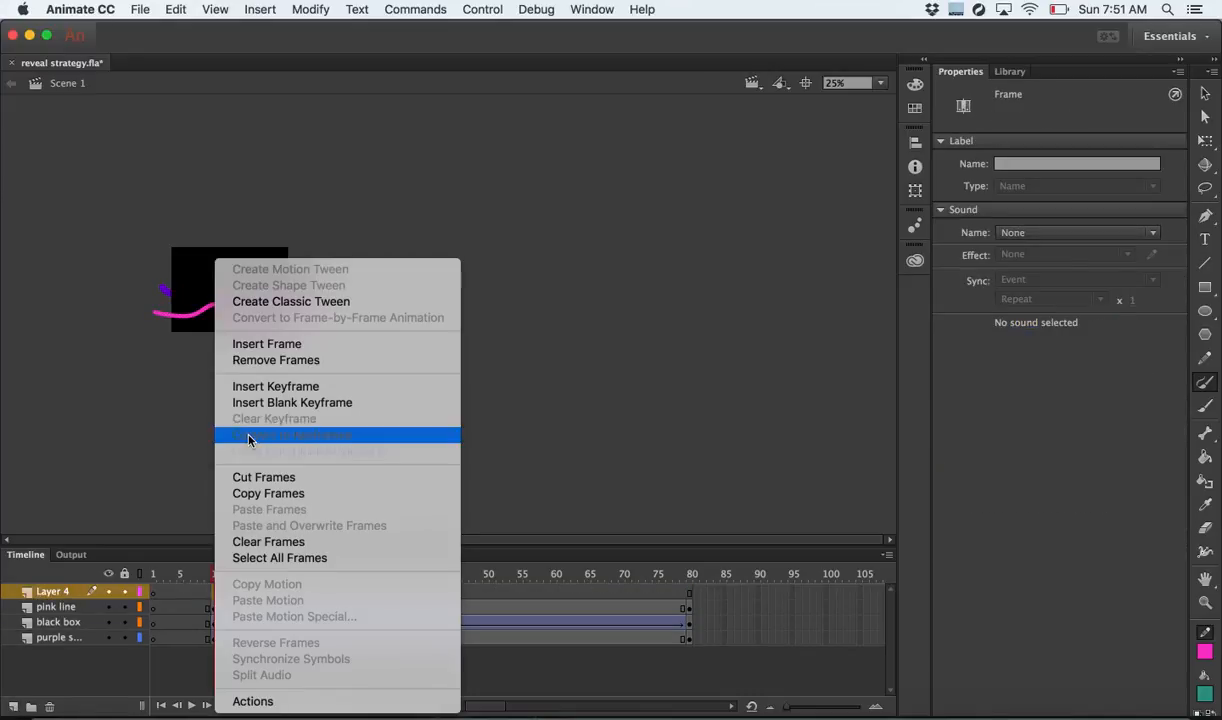
{"action": "left_click", "coordinate": [290, 386]}
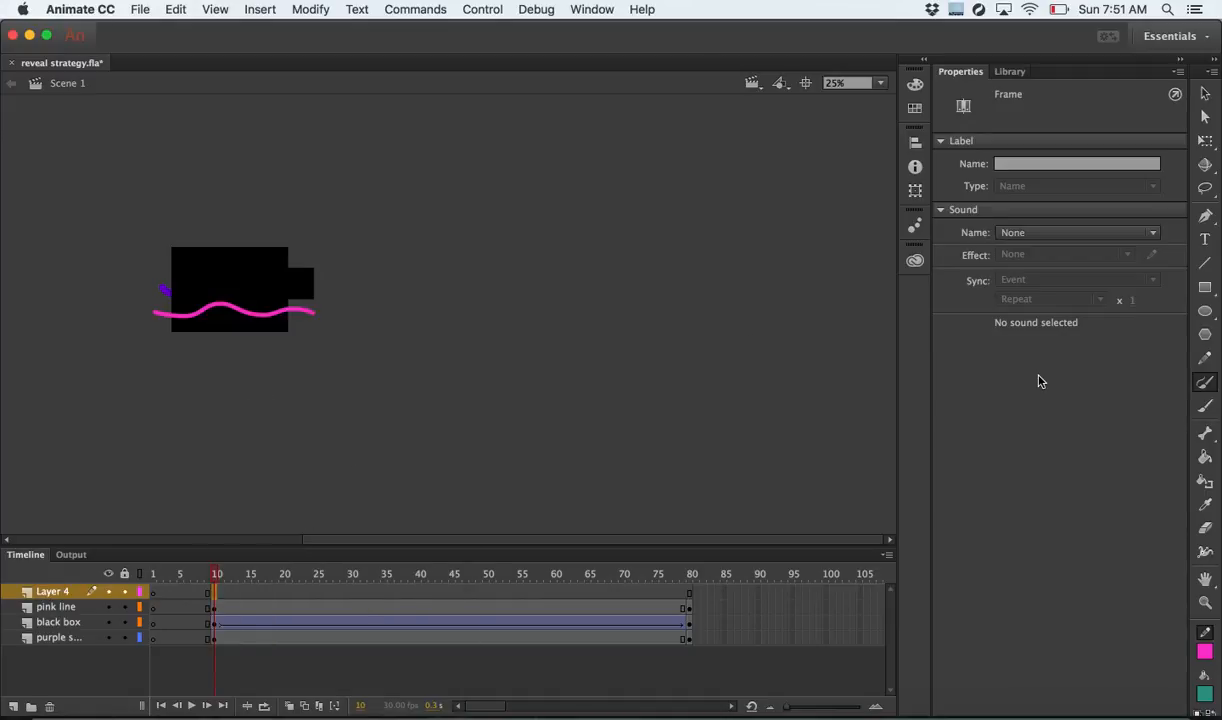
Draw a black rectangle without a stroke, about 680 by 113 px, over the pink line from the stage's left edge to the line's right end.
{"action": "left_click", "coordinate": [1205, 287]}
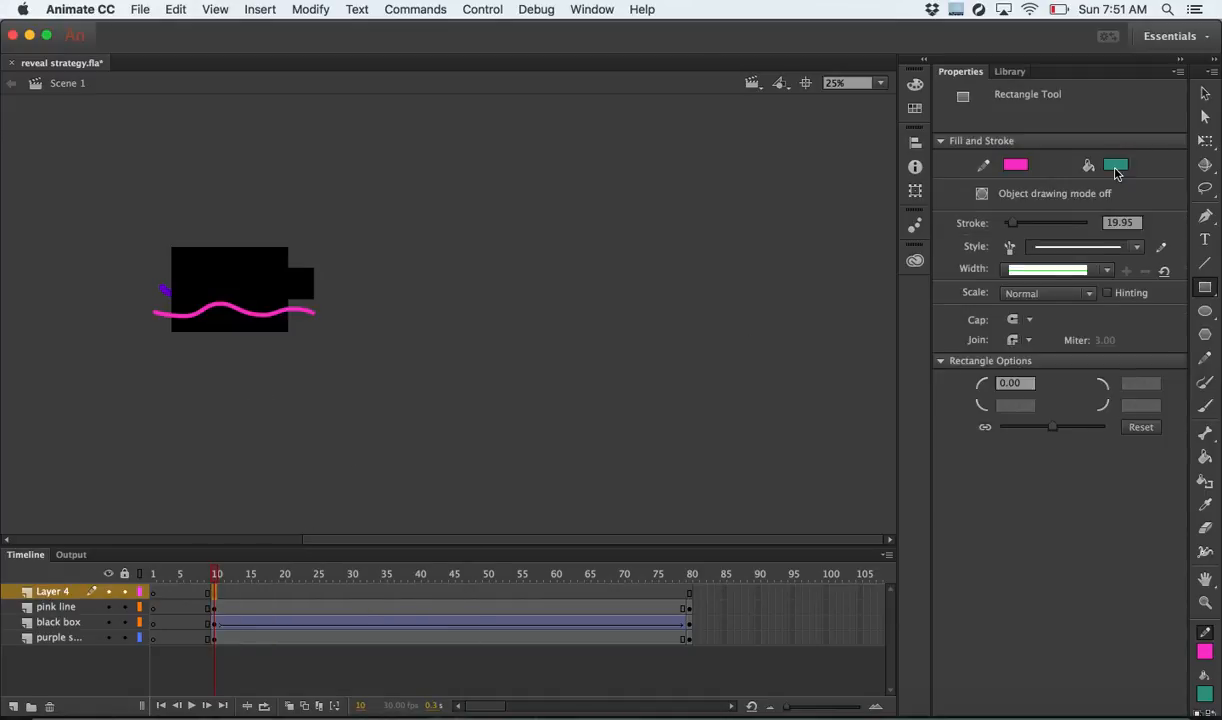
{"action": "left_click", "coordinate": [1117, 172]}
{"action": "left_click", "coordinate": [866, 214]}
{"action": "left_click", "coordinate": [1015, 165]}
{"action": "left_click", "coordinate": [975, 182]}
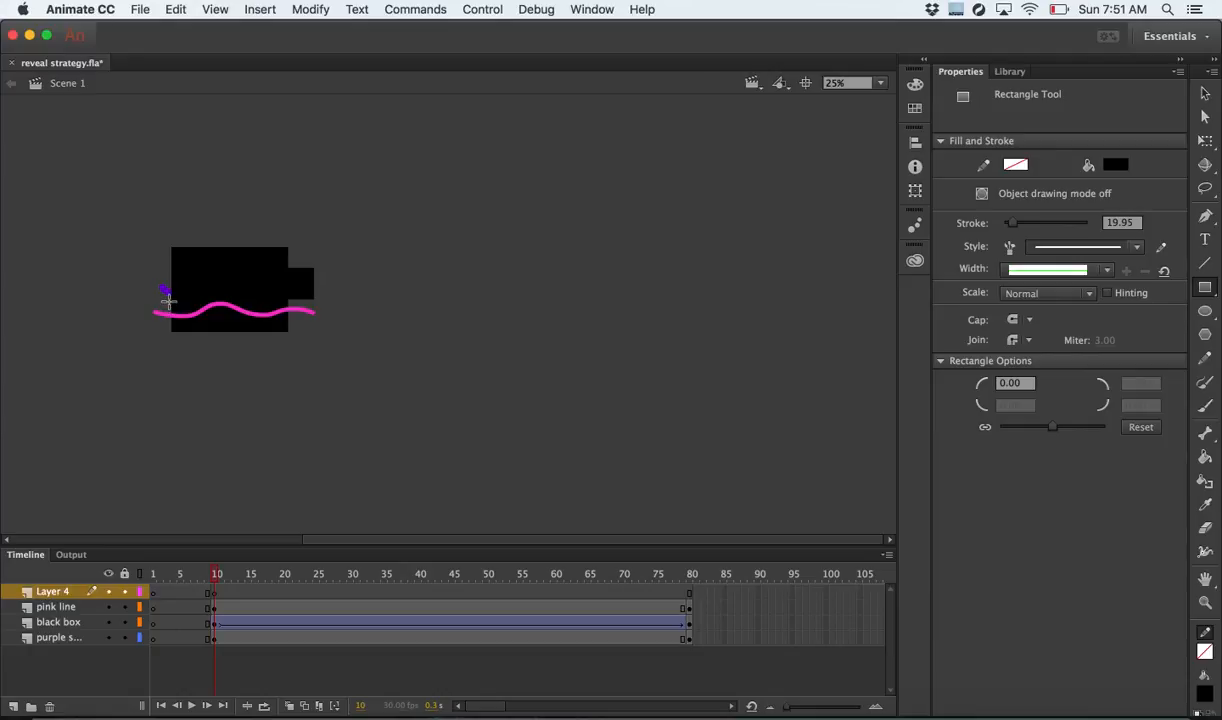
{"action": "left_click_drag", "start_coordinate": [169, 300], "coordinate": [315, 323]}
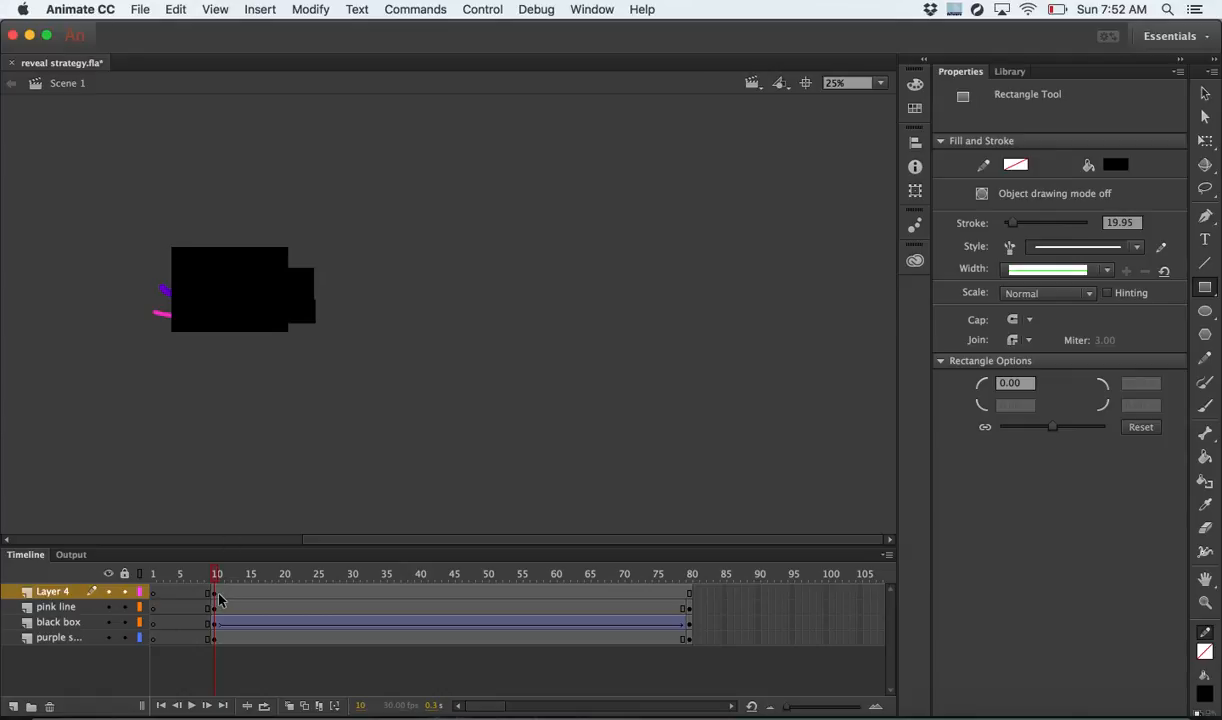
Rename Layer 4, which holds the new rectangle, as a black box layer.
{"action": "double_click", "coordinate": [55, 593]}
{"action": "type", "text": "bl"}
{"action": "key", "text": "Return"}
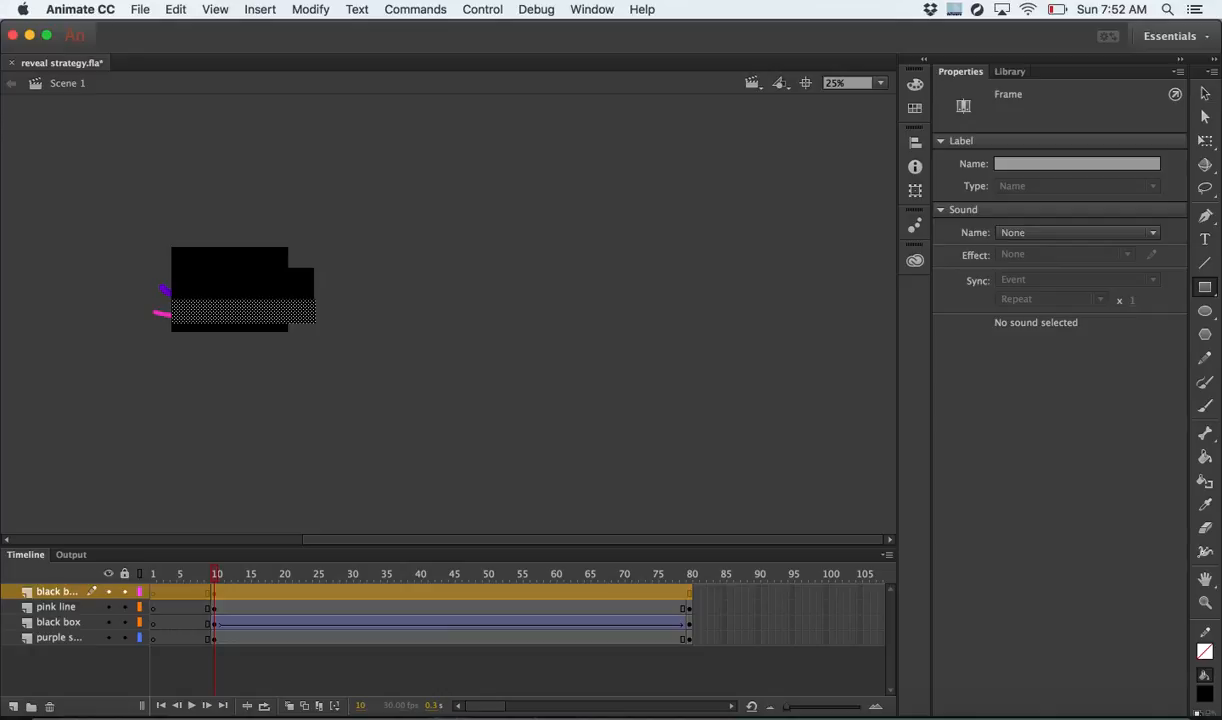
Insert a keyframe at frame 80 on the uppermost black box layer and create a classic tween from frame 10.
{"action": "left_click", "coordinate": [688, 592]}
{"action": "right_click", "coordinate": [688, 592]}
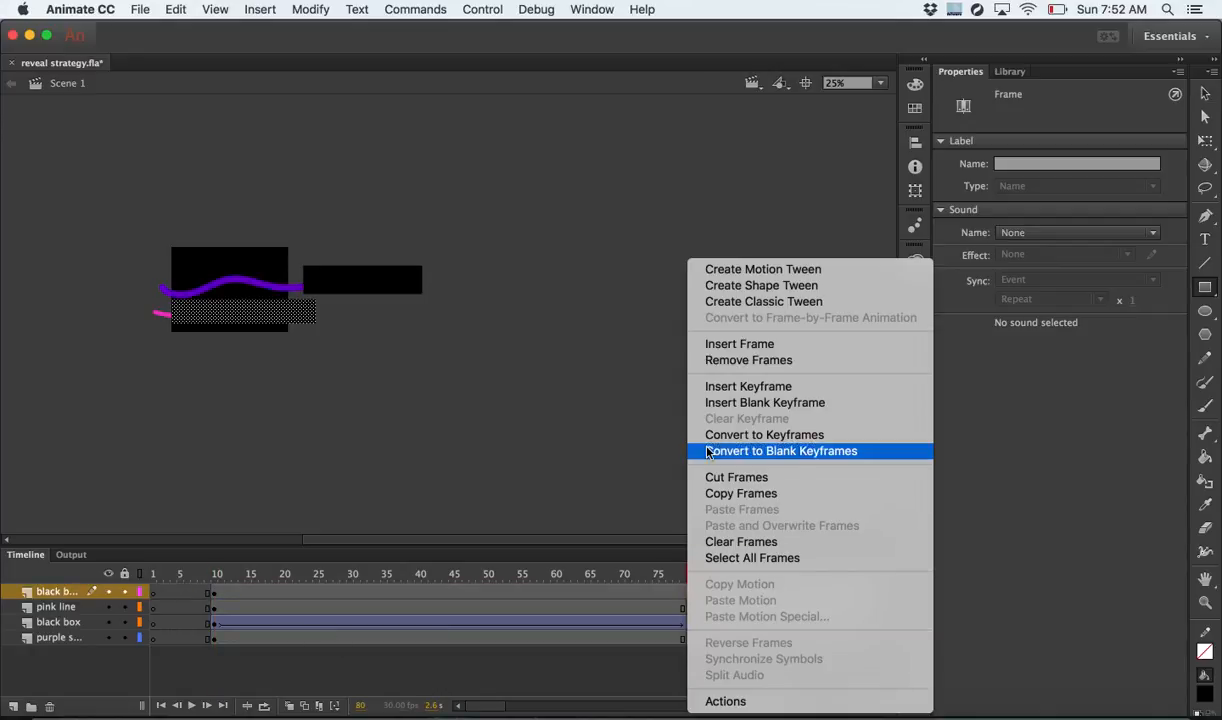
{"action": "left_click", "coordinate": [712, 386]}
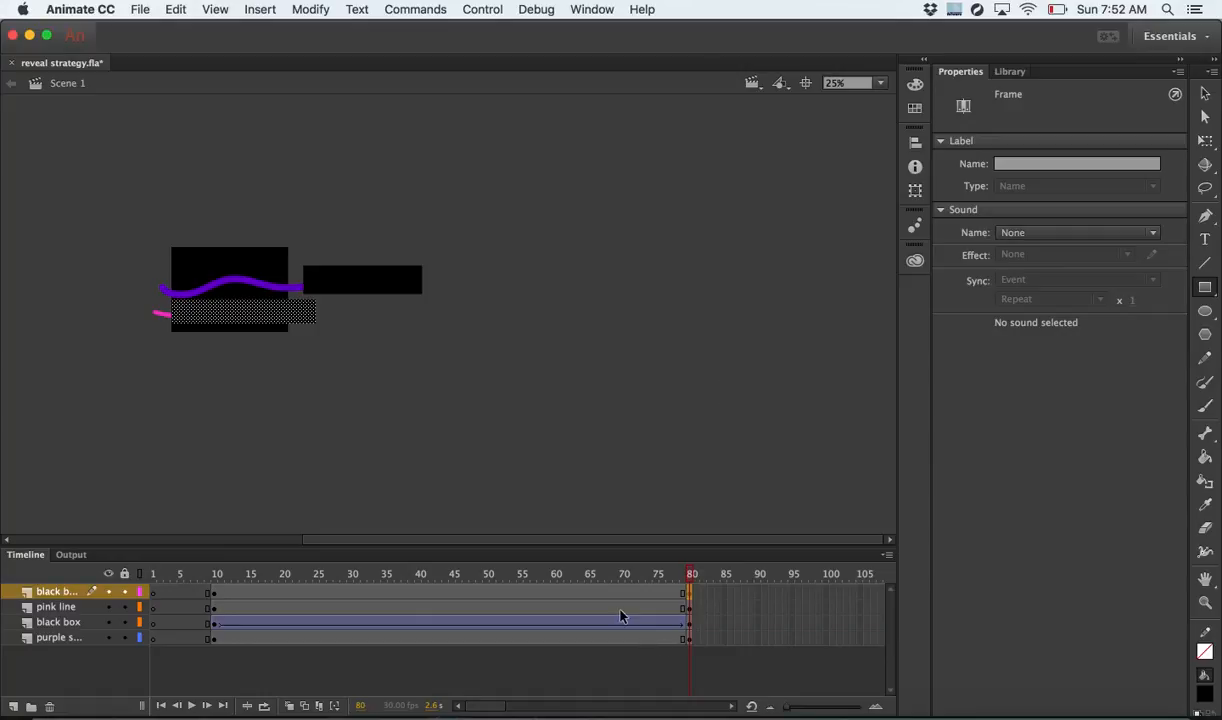
{"action": "right_click", "coordinate": [608, 593]}
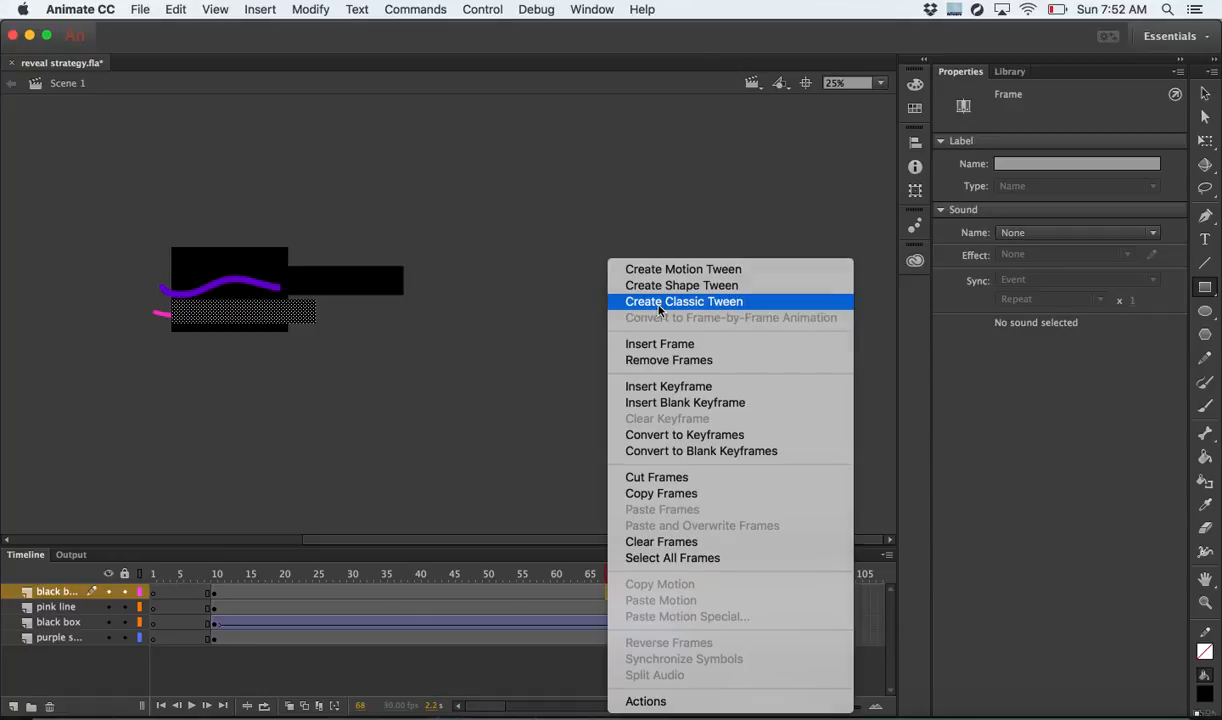
{"action": "left_click", "coordinate": [658, 303]}
At frame 80, move the lower black box left off the stage to X -333.95, Y 324.10, uncovering the pink line.
{"action": "left_click", "coordinate": [218, 593]}
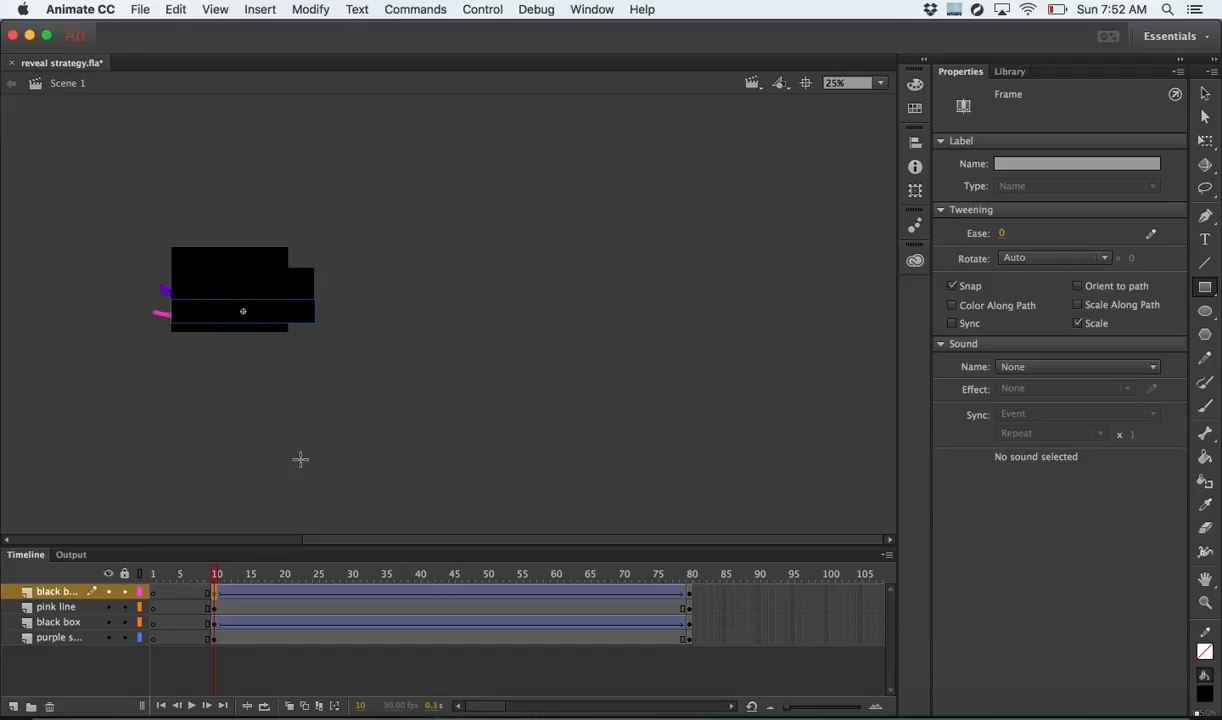
{"action": "left_click", "coordinate": [214, 622]}
{"action": "mouse_move", "coordinate": [217, 576]}
{"action": "left_mouse_down"}
{"action": "mouse_move", "coordinate": [535, 575]}
{"action": "mouse_move", "coordinate": [661, 597]}
{"action": "mouse_move", "coordinate": [185, 600]}
{"action": "mouse_move", "coordinate": [214, 600]}
{"action": "left_mouse_up"}
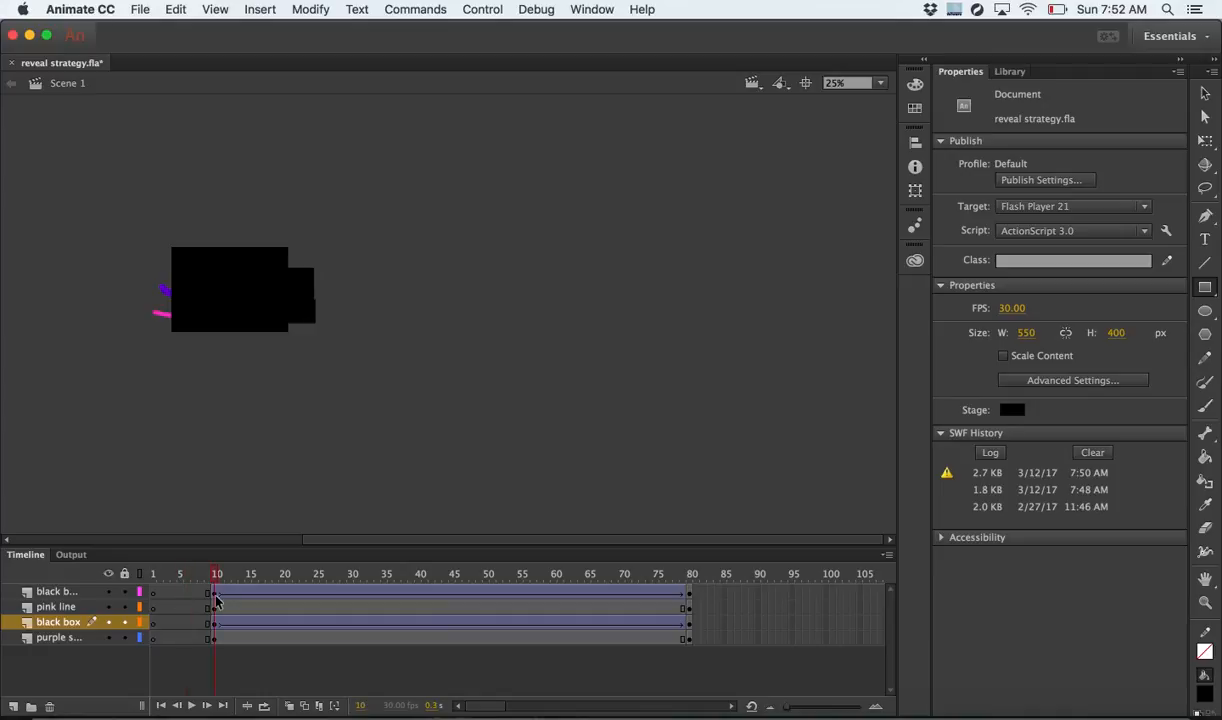
{"action": "left_click", "coordinate": [215, 594]}
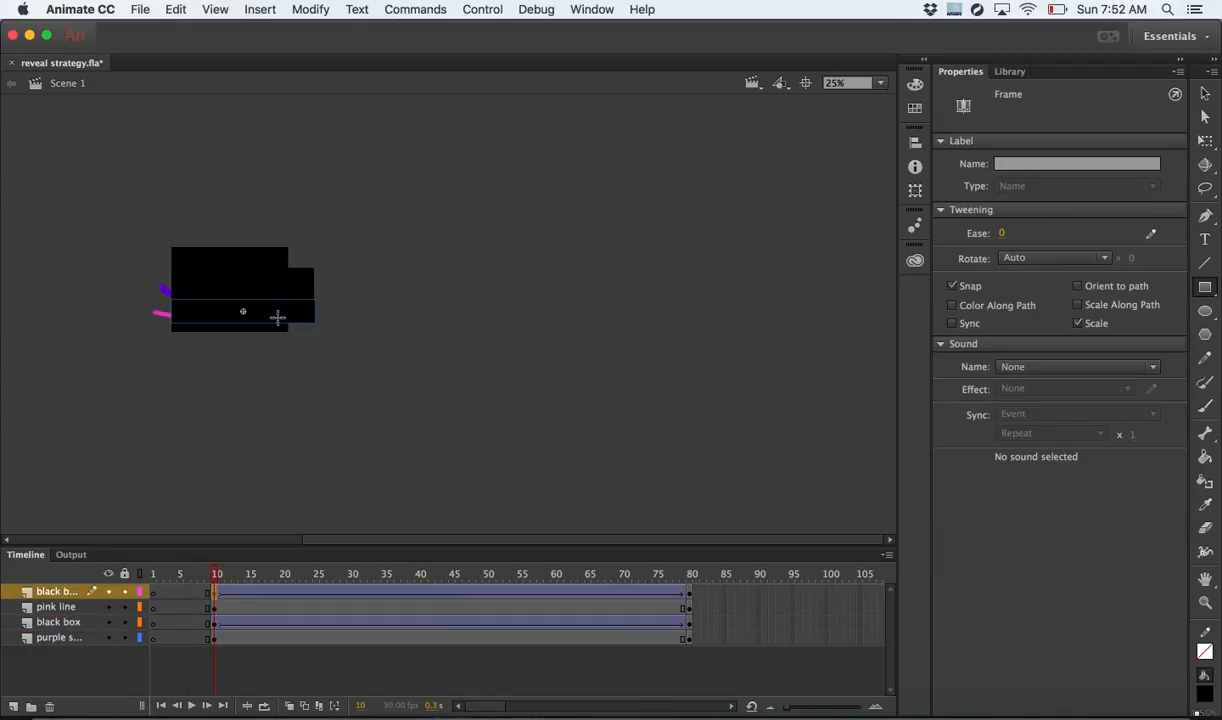
{"action": "left_click", "coordinate": [690, 593]}
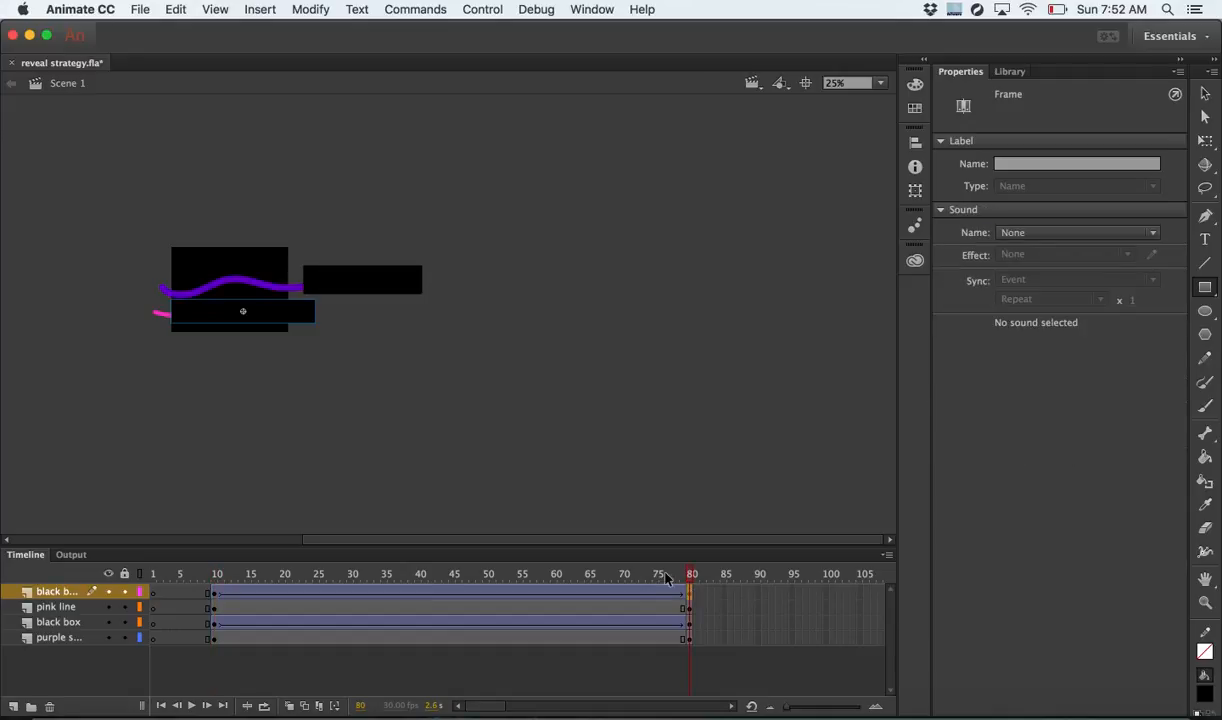
{"action": "left_click", "coordinate": [1205, 93]}
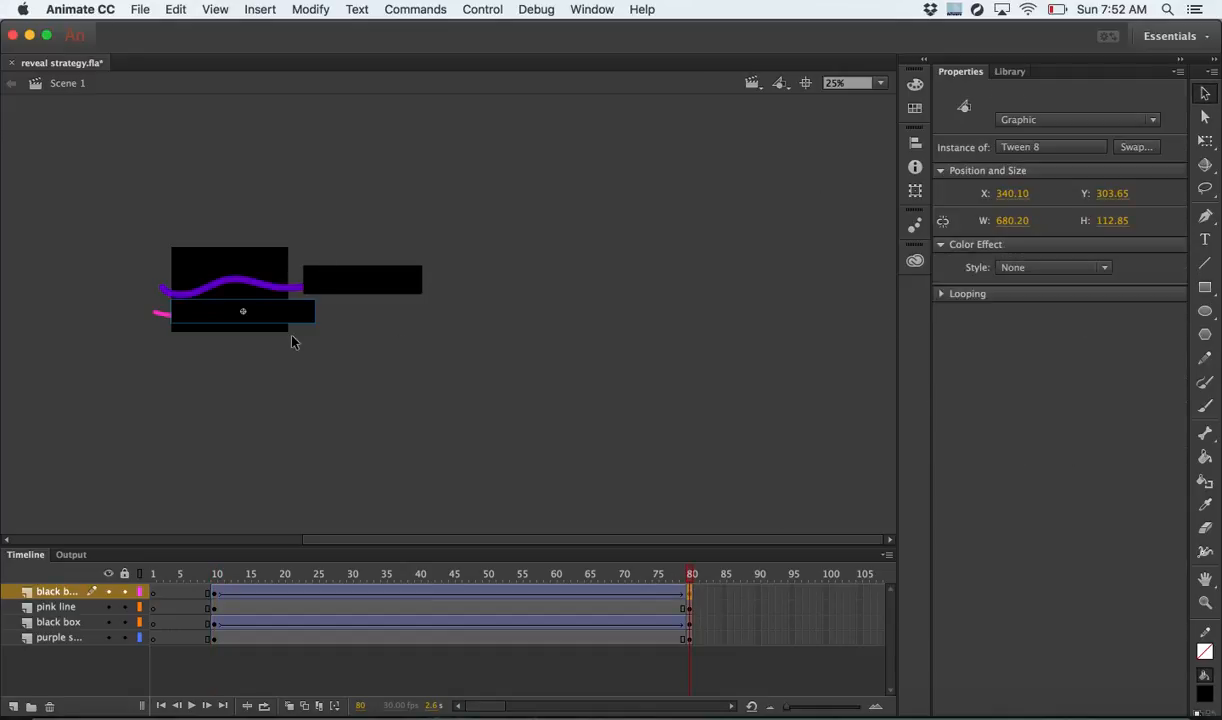
{"action": "left_click_drag", "start_coordinate": [292, 318], "coordinate": [148, 323]}
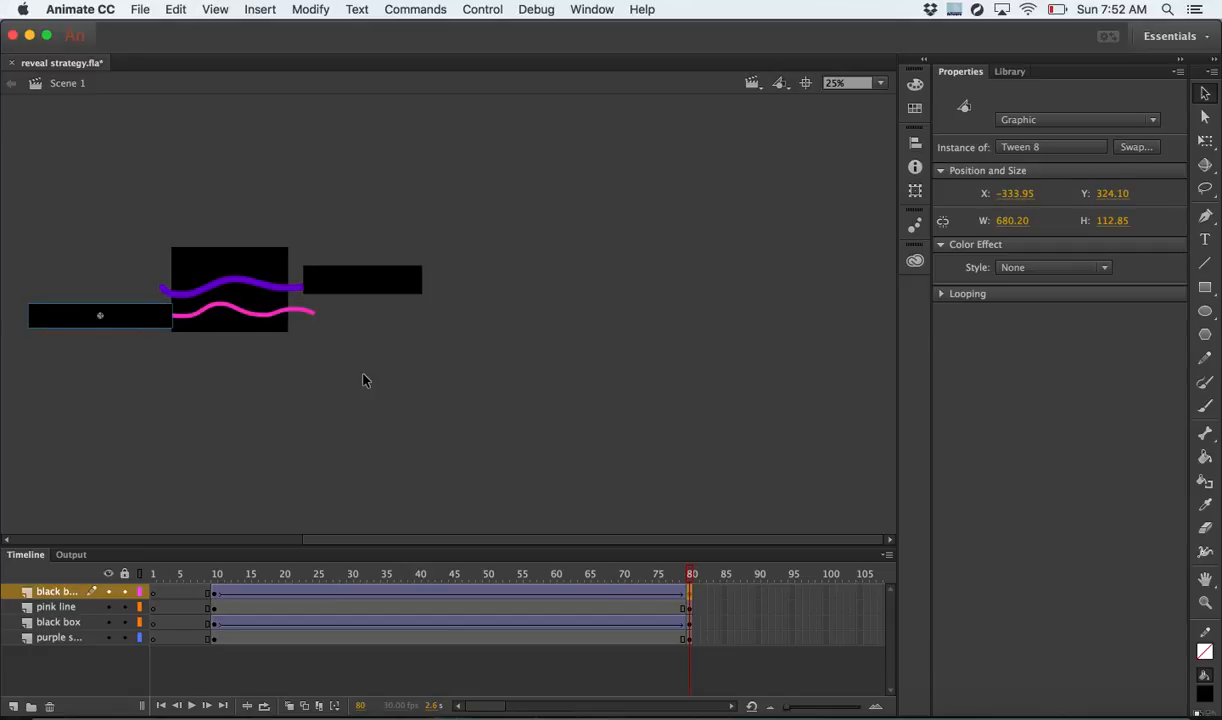
Scrub through the pink line's reveal, then nudge the lower black box at frame 80 to X -339.65, Y 320.10.
{"action": "left_click", "coordinate": [219, 576]}
{"action": "left_click_drag", "start_coordinate": [219, 576], "coordinate": [502, 604]}
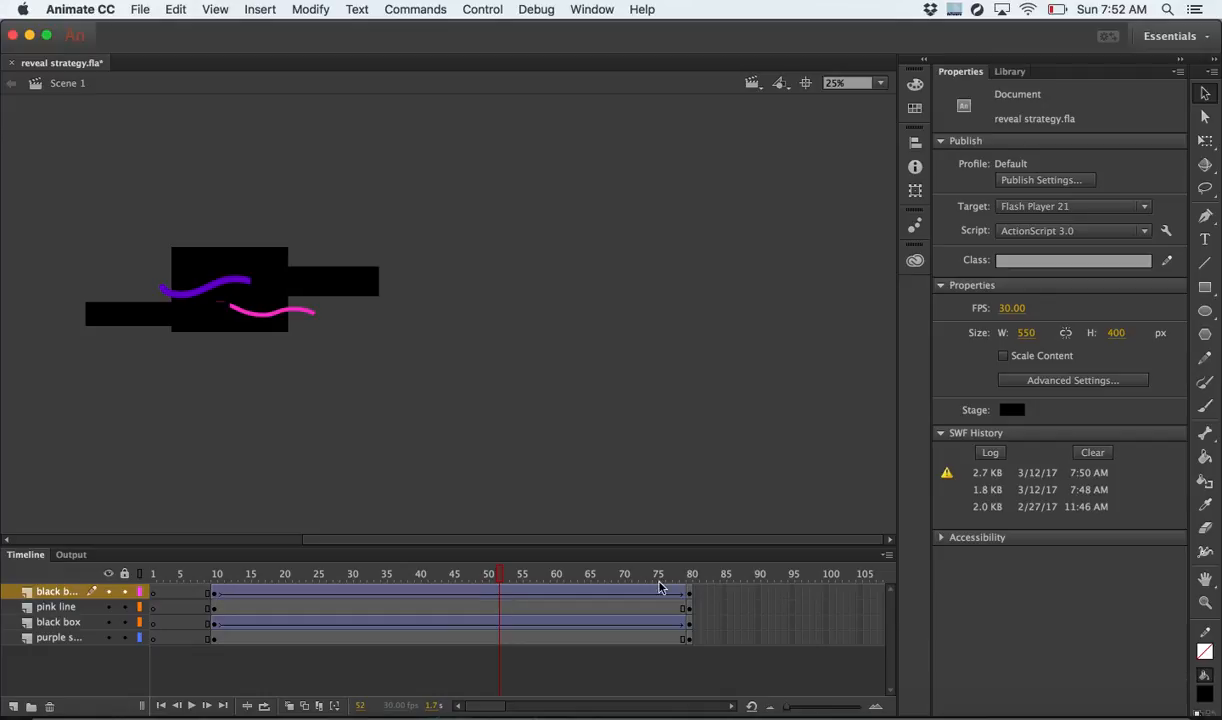
{"action": "left_click", "coordinate": [688, 594]}
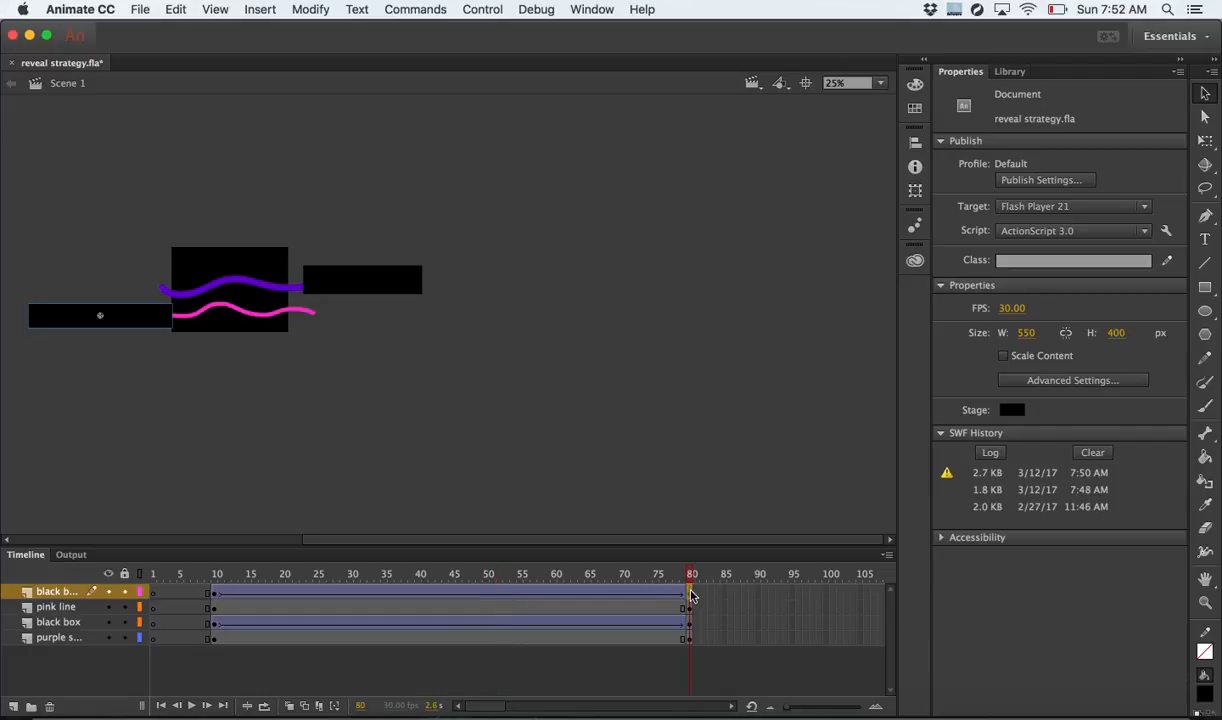
{"action": "left_click", "coordinate": [146, 320]}
{"action": "key", "text": "Up"}
{"action": "key", "text": "Up"}
{"action": "key", "text": "Up"}
{"action": "key", "text": "Up"}
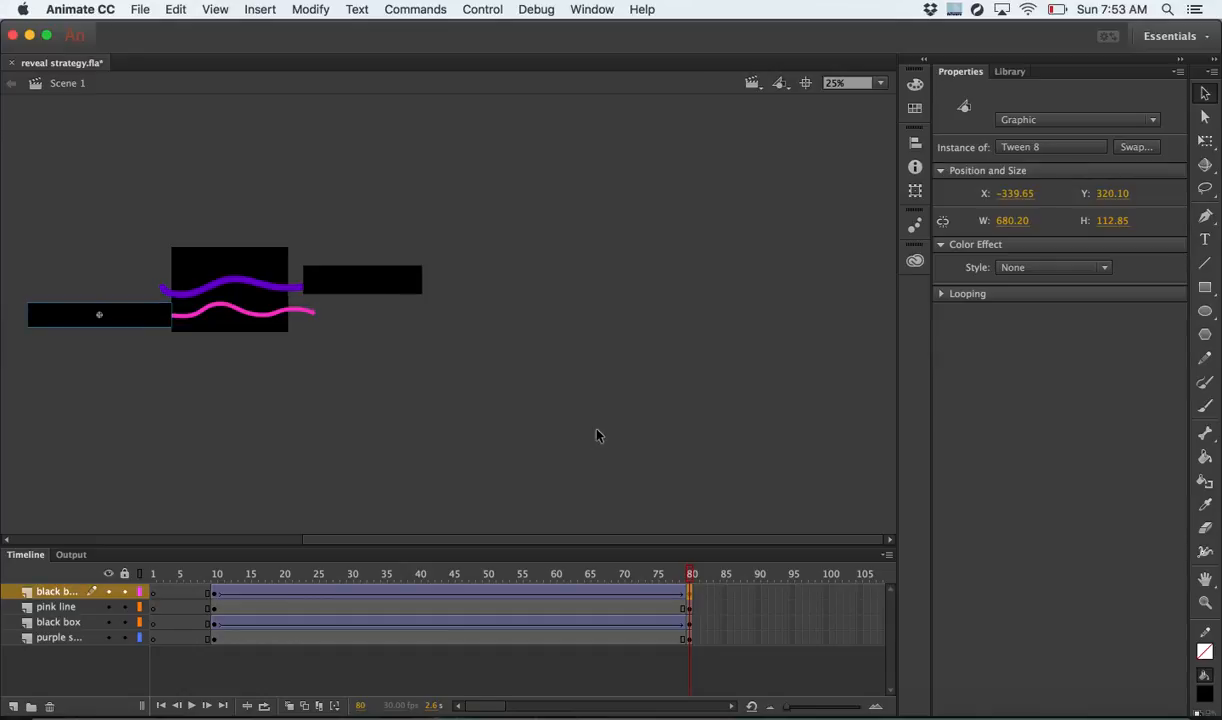
Scrub back to frame 50, test the movie with both line reveals, and close the preview.
{"action": "left_click_drag", "start_coordinate": [692, 576], "coordinate": [487, 574]}
{"action": "key", "text": "super+Return"}
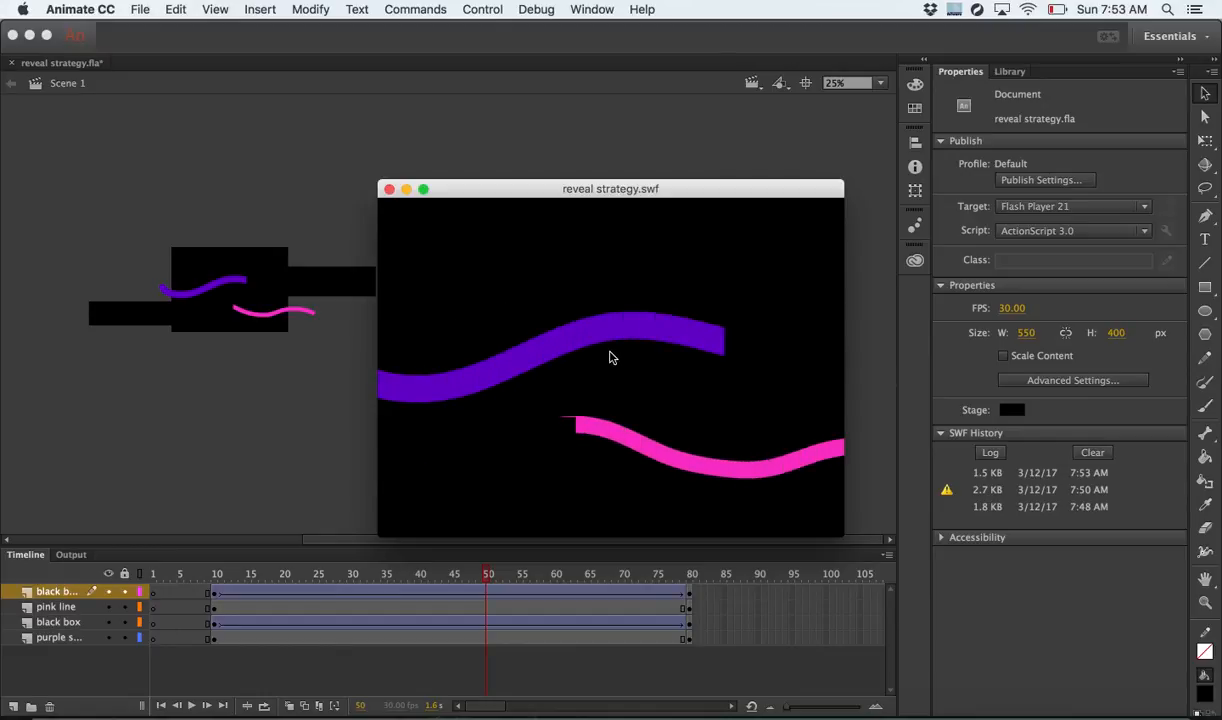
{"action": "left_click", "coordinate": [389, 190]}
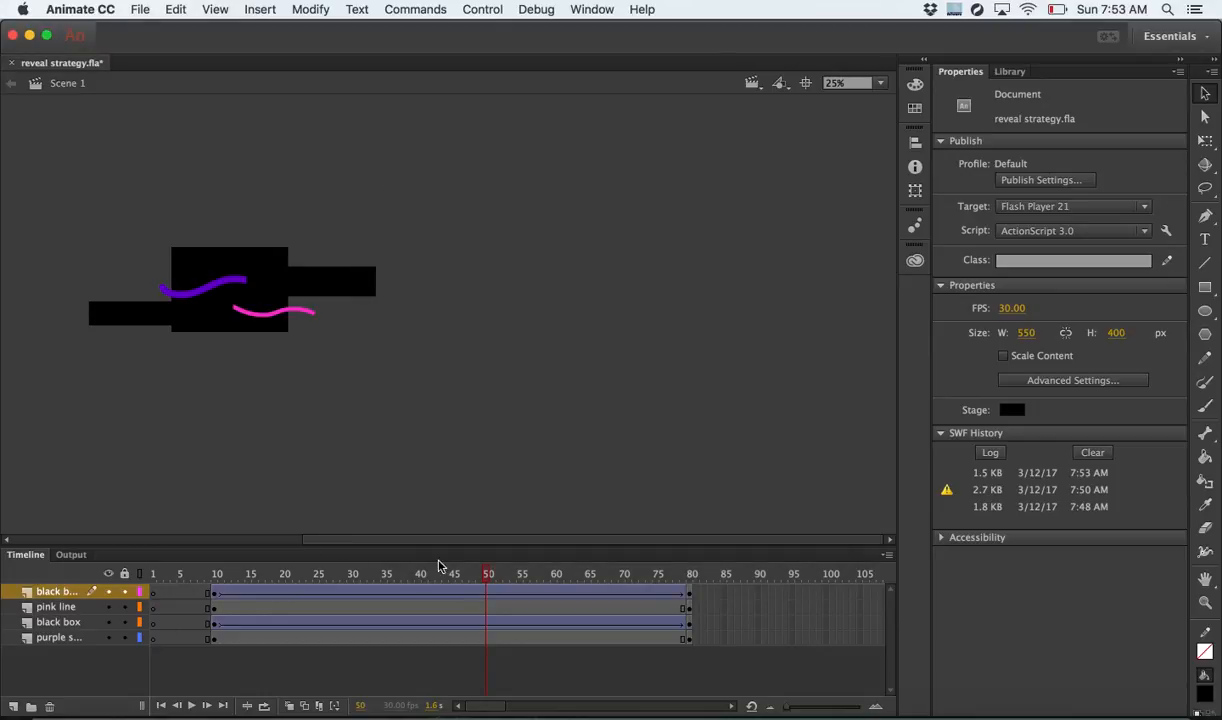
Return to frame 11 and set the stage zoom to 100% to examine how the black boxes cover the lines.
{"action": "left_click_drag", "start_coordinate": [489, 575], "coordinate": [222, 575]}
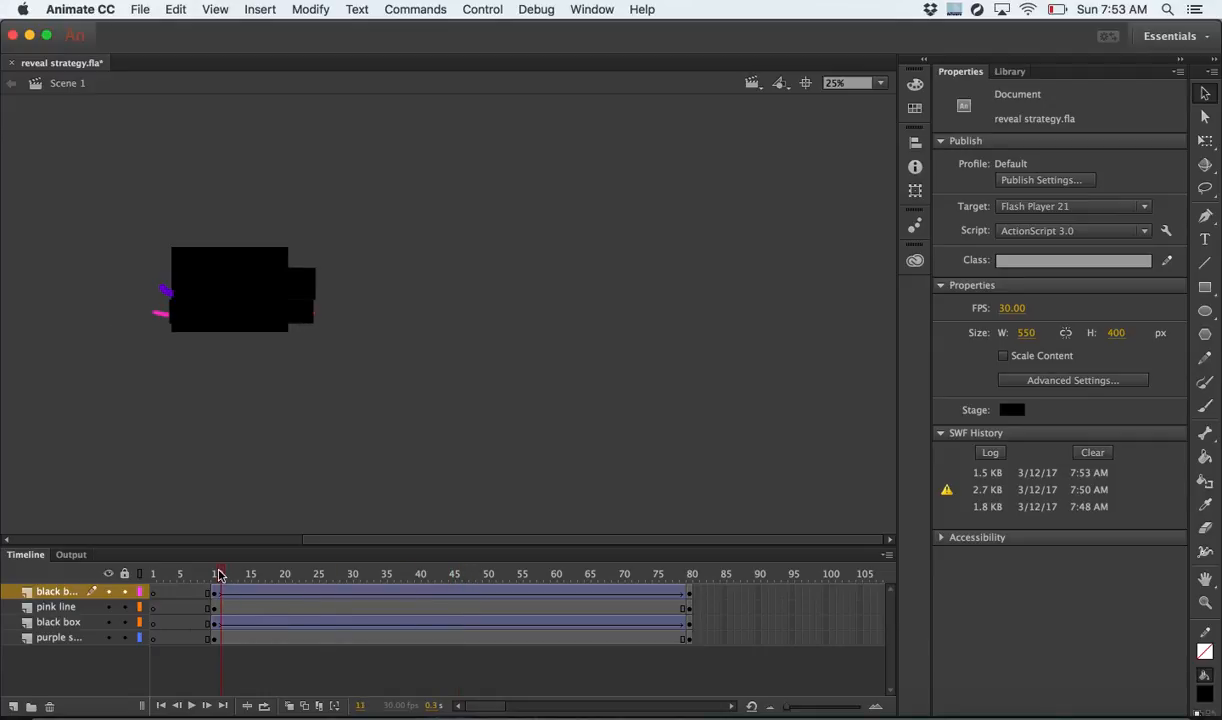
{"action": "left_click", "coordinate": [840, 83]}
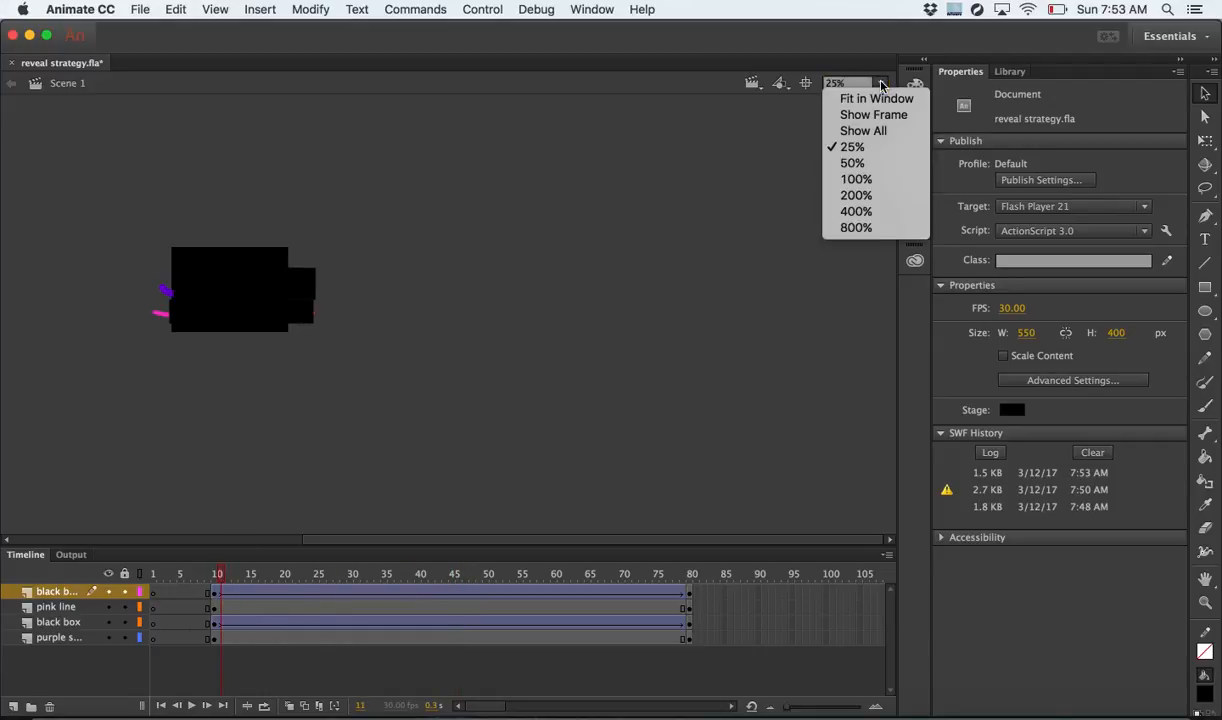
{"action": "left_click", "coordinate": [855, 180]}
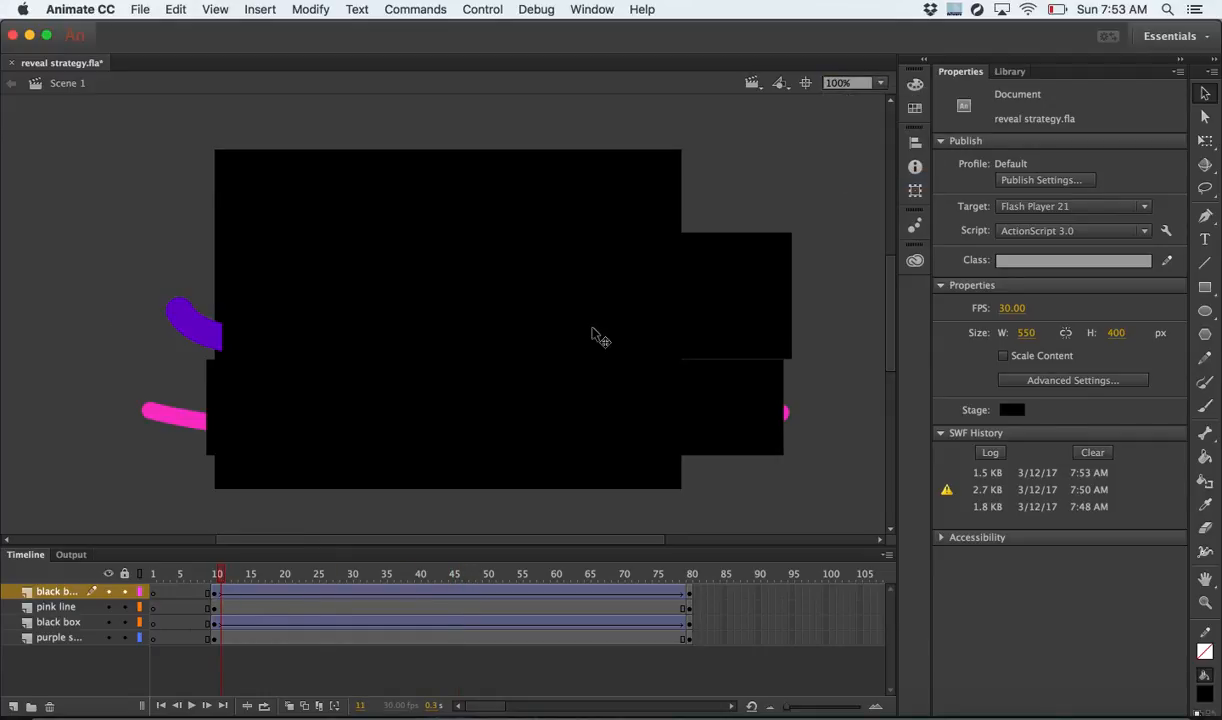